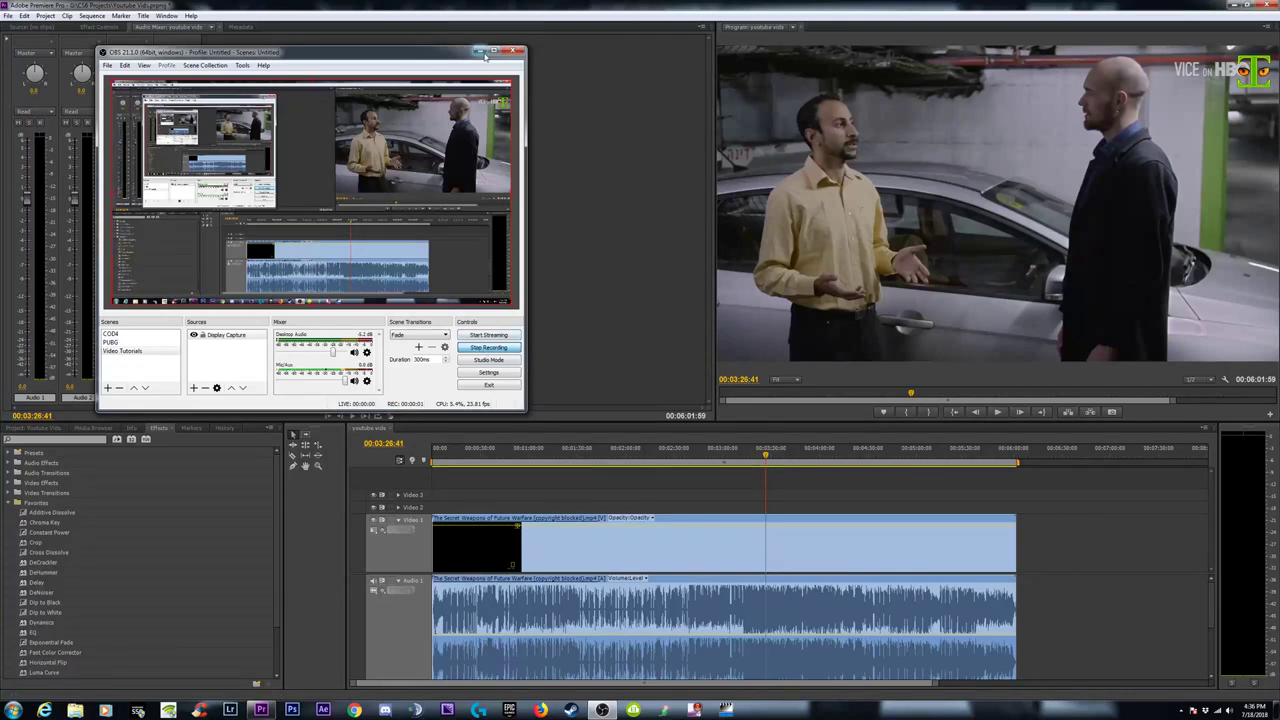
# Minimize the OBS window and play the sequence up to about 00:03:12 to locate where the VICE footage begins
pyautogui.click(481, 52)
pyautogui.click(732, 456)
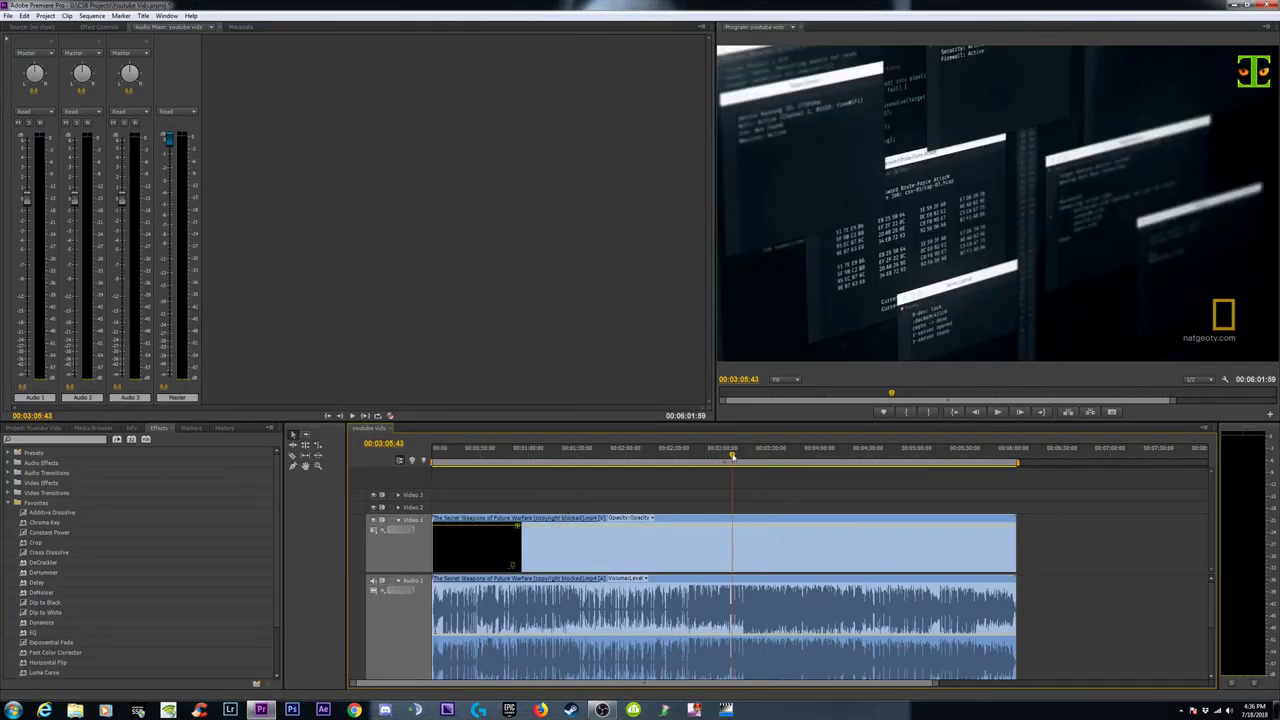
pyautogui.press('-')
pyautogui.press('=')
pyautogui.press('-')
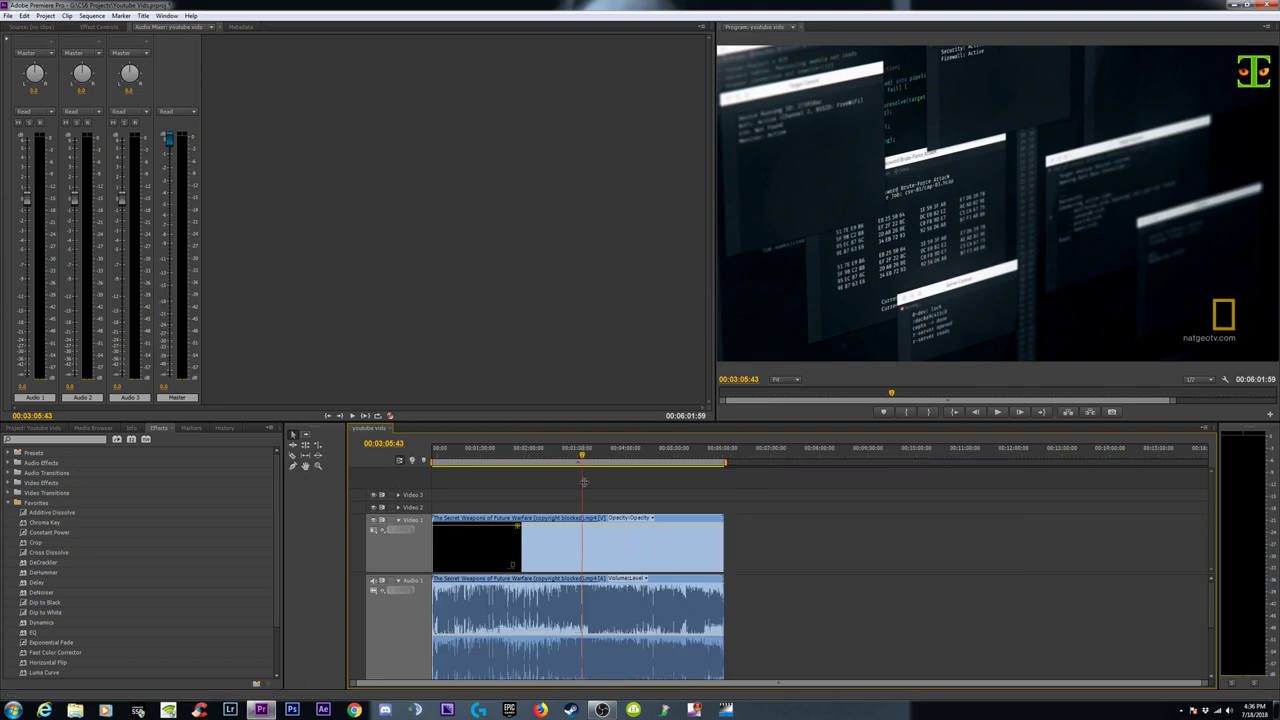
pyautogui.press('=')
pyautogui.press('=')
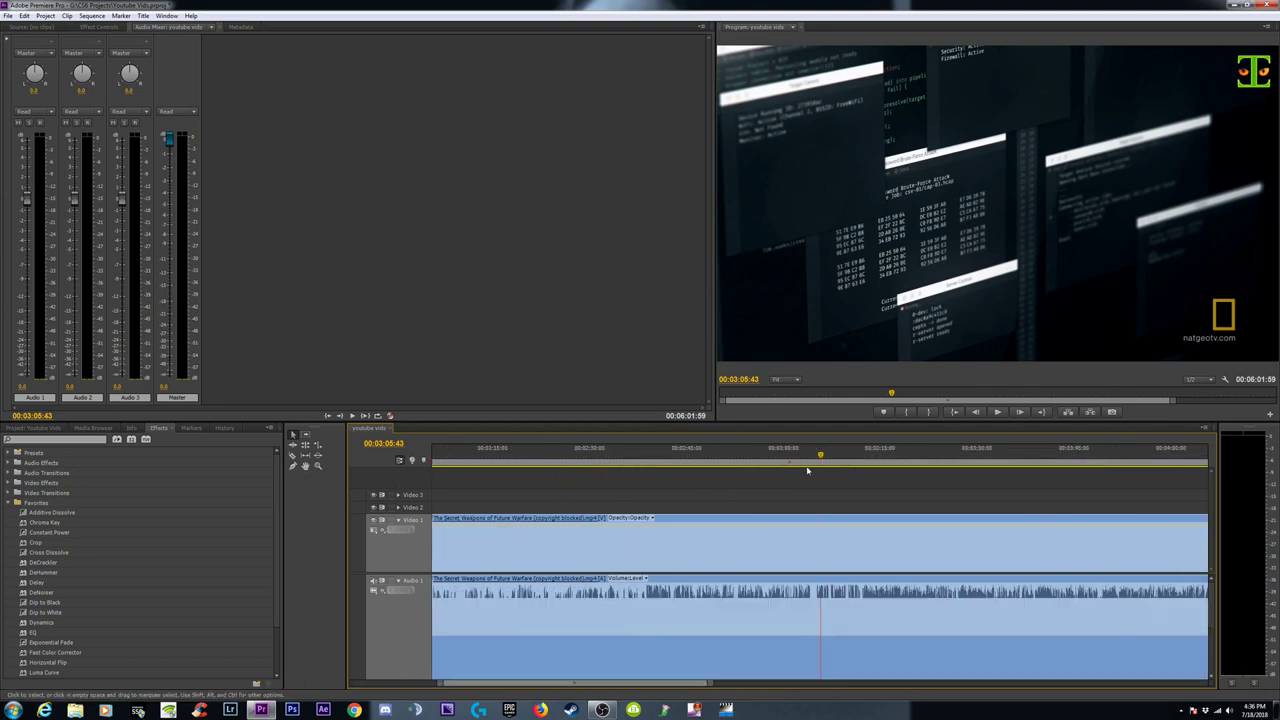
pyautogui.moveTo(819, 457); pyautogui.dragTo(842, 470)
pyautogui.press('space')
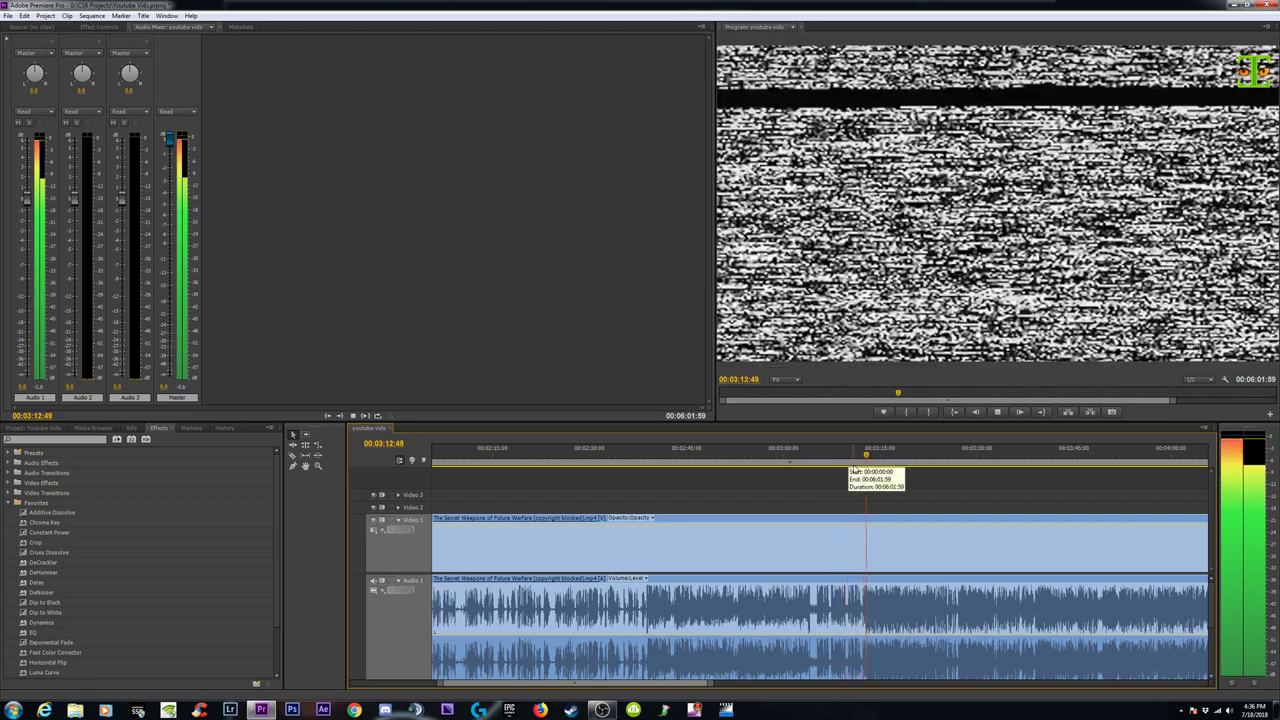
# Split the video and its audio at 00:03:12:55, on the channel logo just before the VICE segment
pyautogui.press('space')
pyautogui.press('=')
pyautogui.press('=')
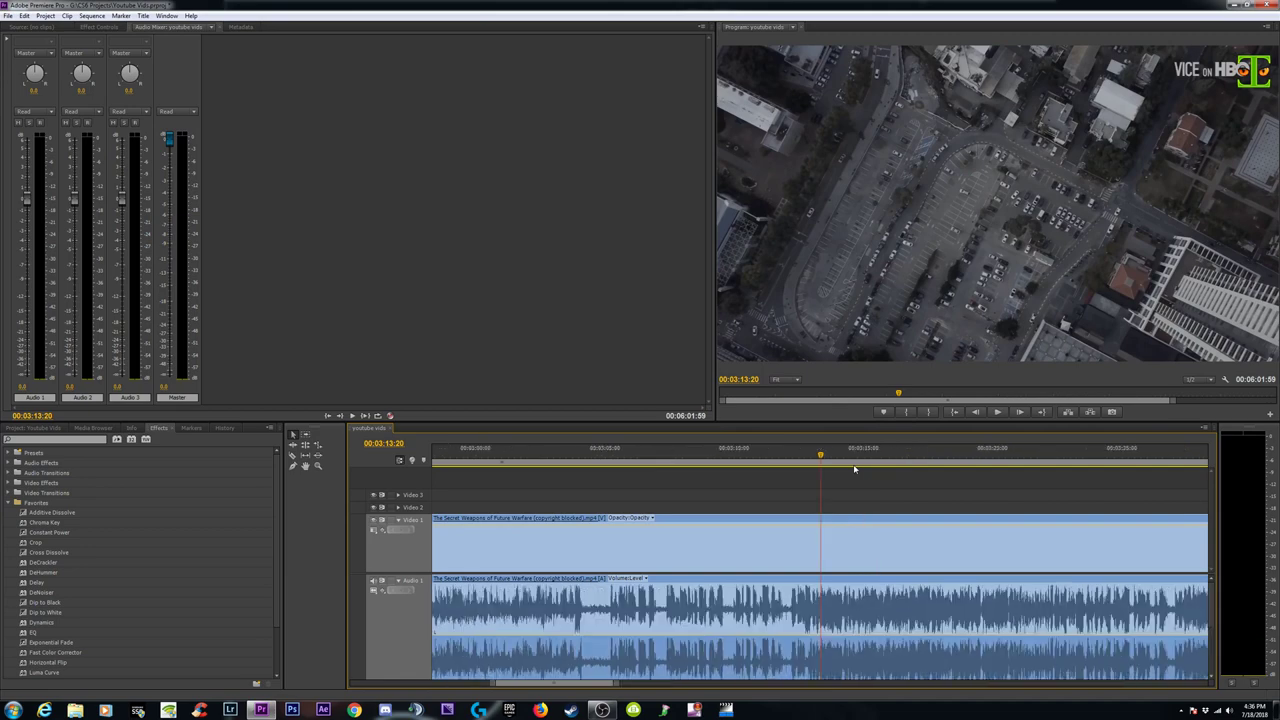
pyautogui.press('space')
pyautogui.click(798, 457)
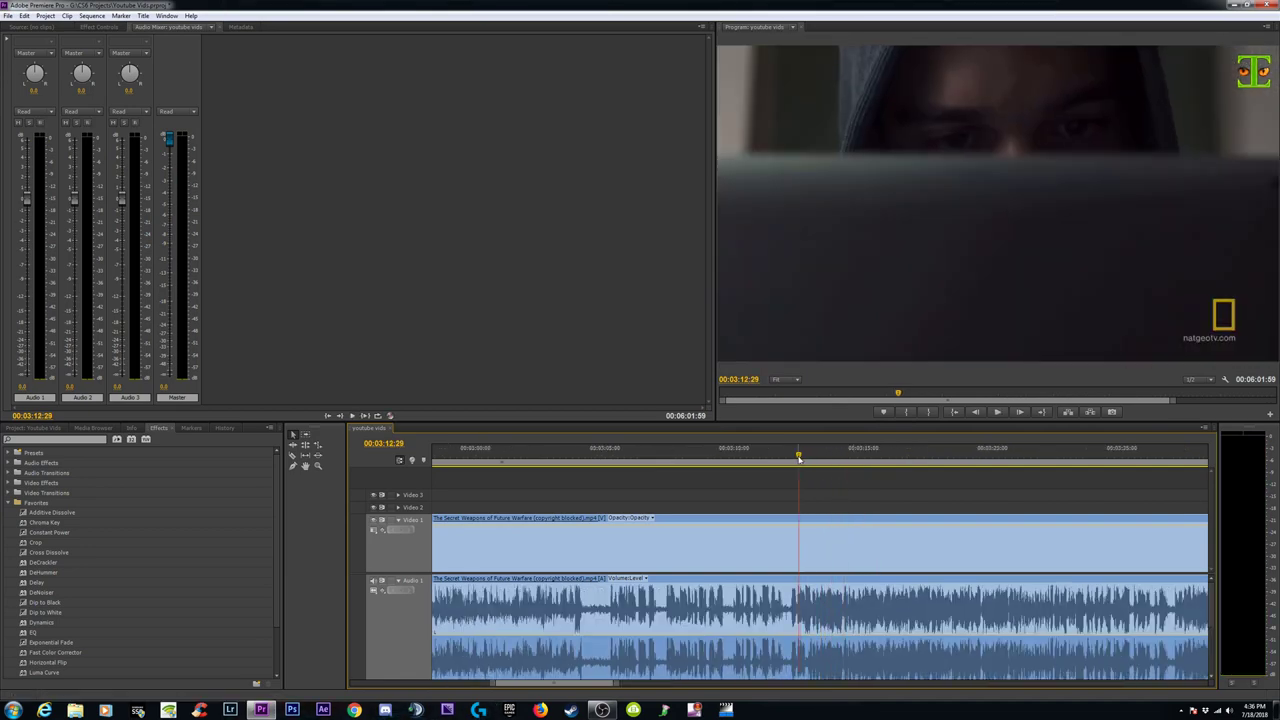
pyautogui.press('space')
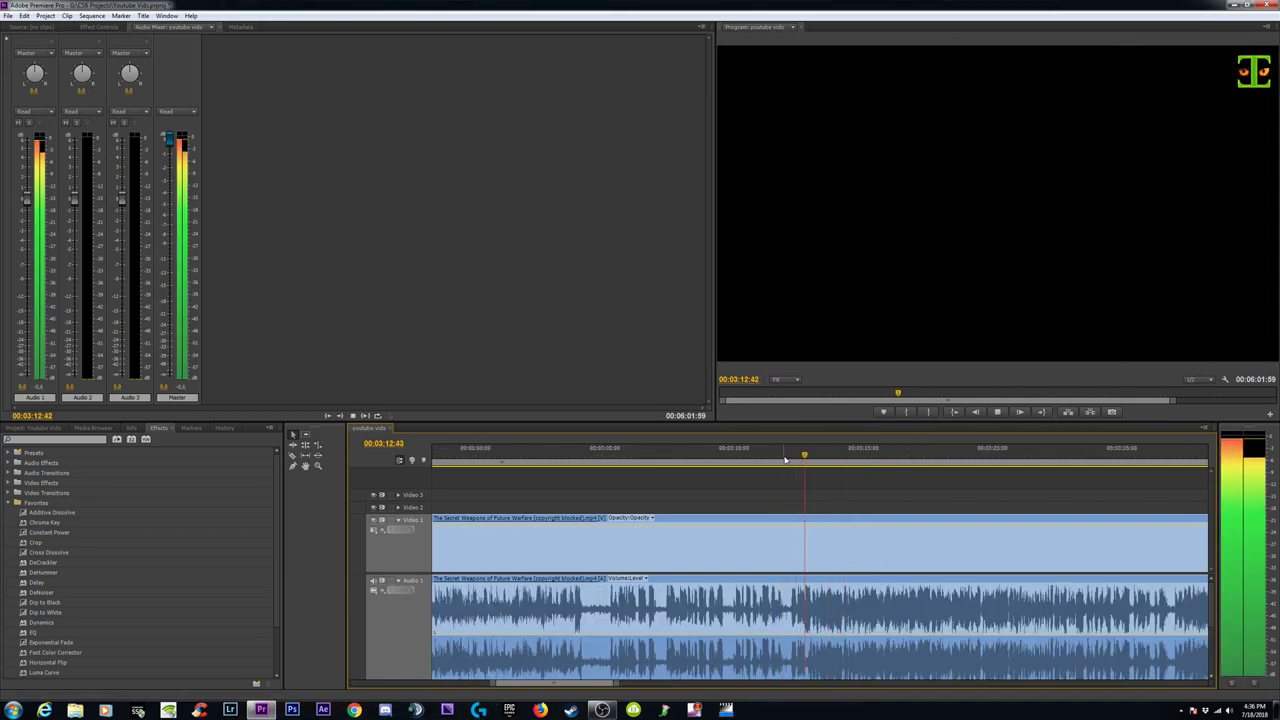
pyautogui.press('space')
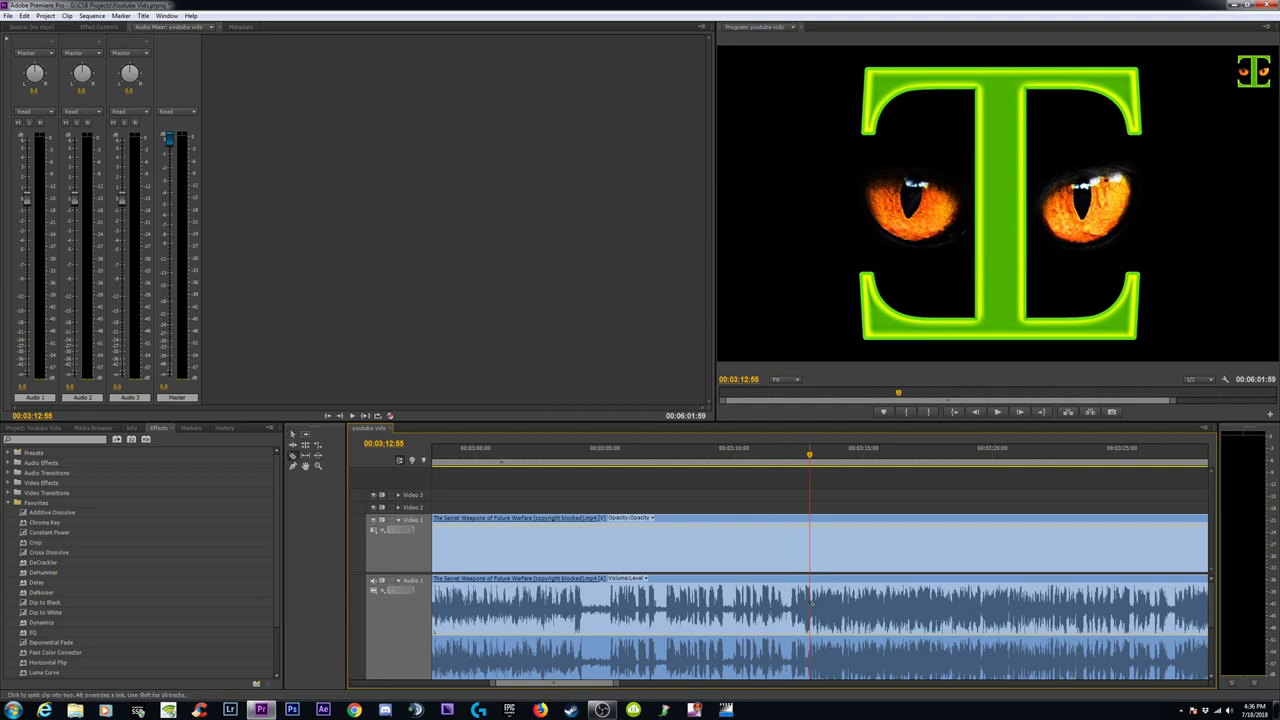
pyautogui.click(811, 604)
pyautogui.press('-')
pyautogui.press('-')
pyautogui.press('-')
pyautogui.press('-')
pyautogui.press('-')
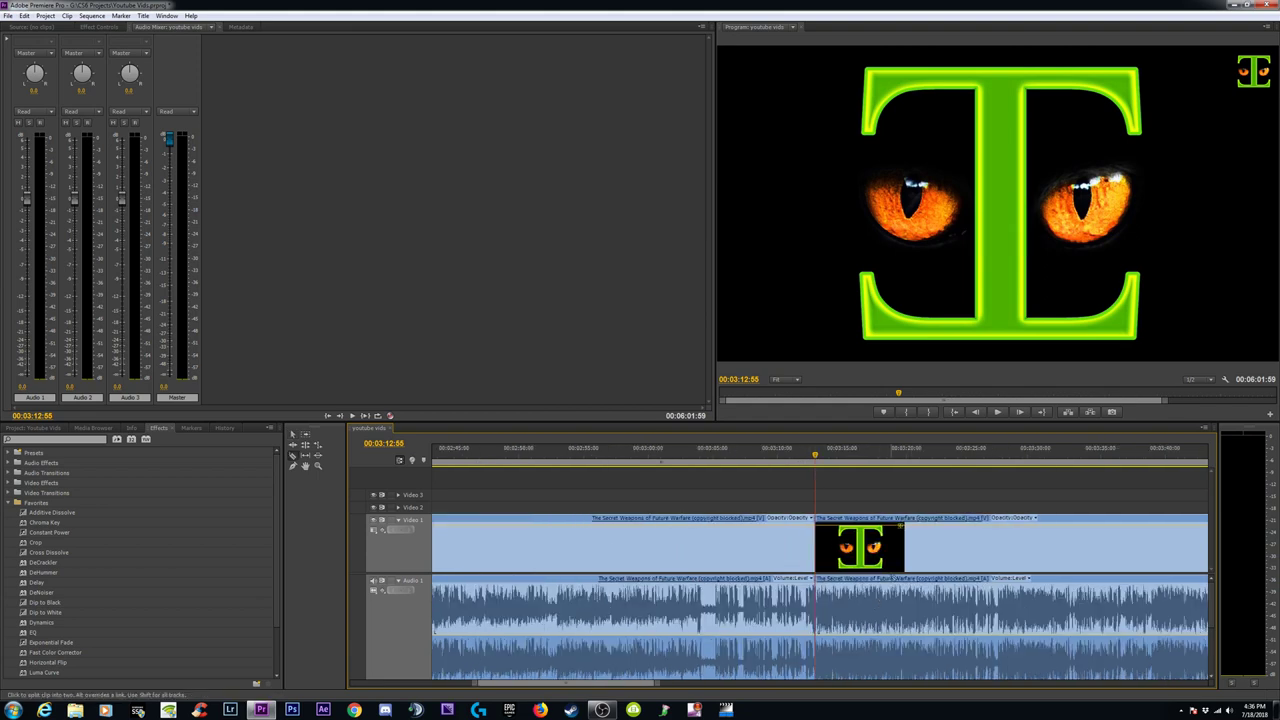
# Scrub and play the second clip between about 00:04:19 and 00:05:09 to look for where the VICE footage changes to National Geographic
pyautogui.click(641, 452)
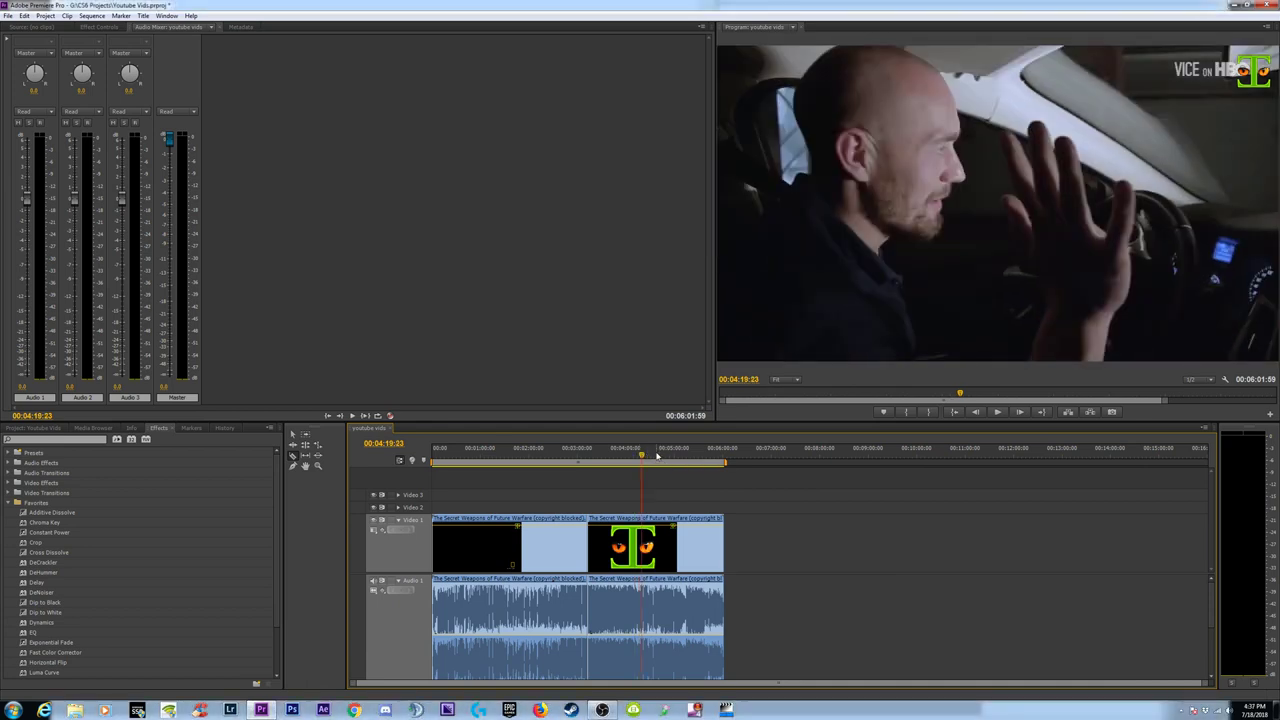
pyautogui.click(649, 454)
pyautogui.press('=')
pyautogui.press('=')
pyautogui.press('=')
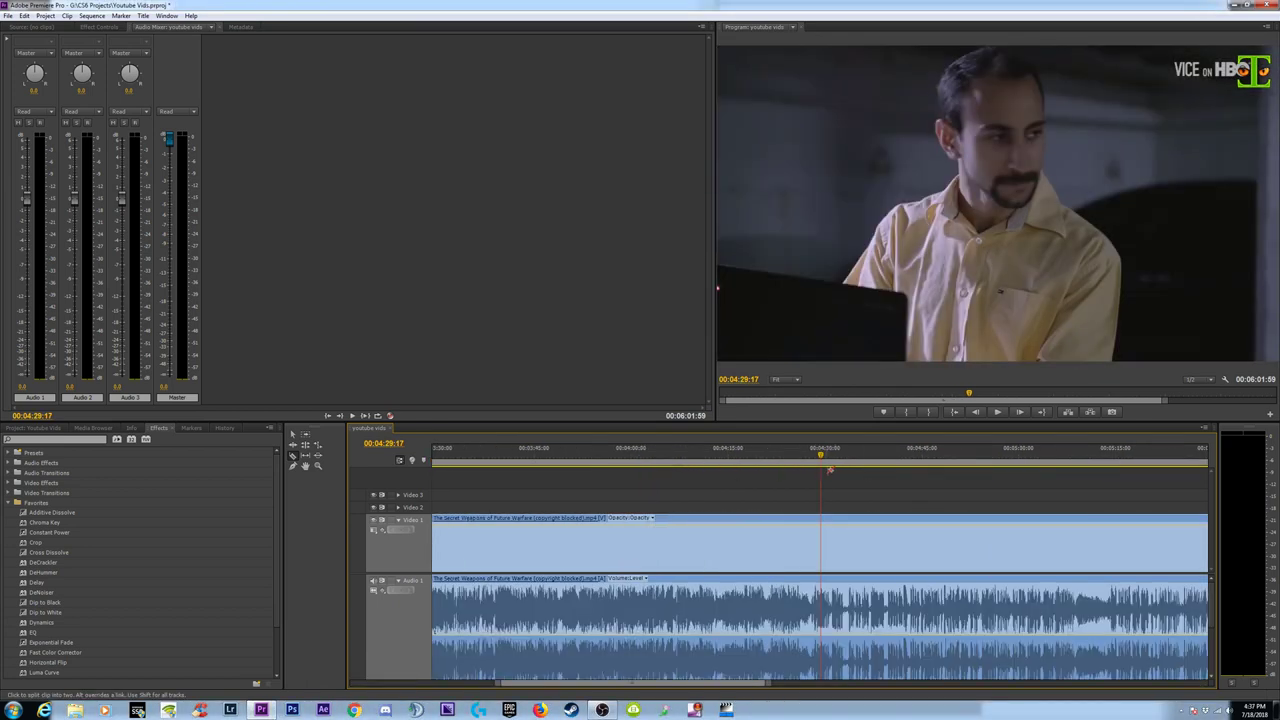
pyautogui.moveTo(820, 455); pyautogui.dragTo(1075, 467)
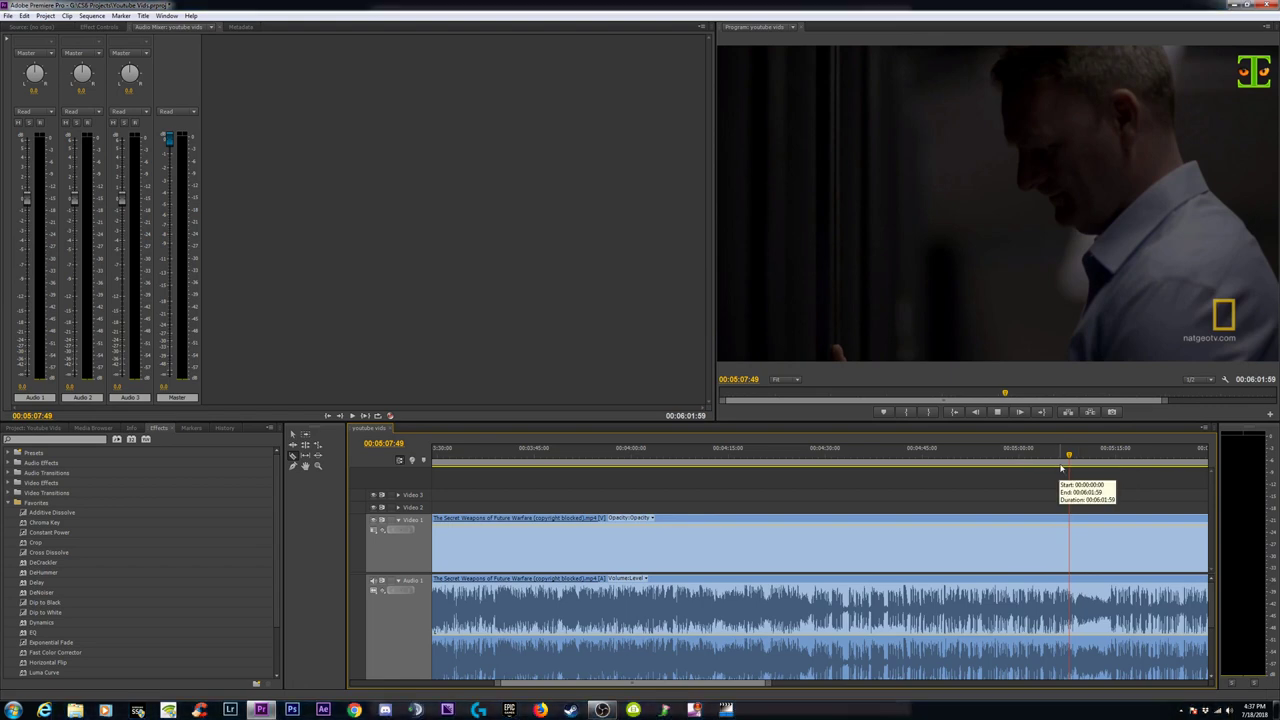
pyautogui.press('space')
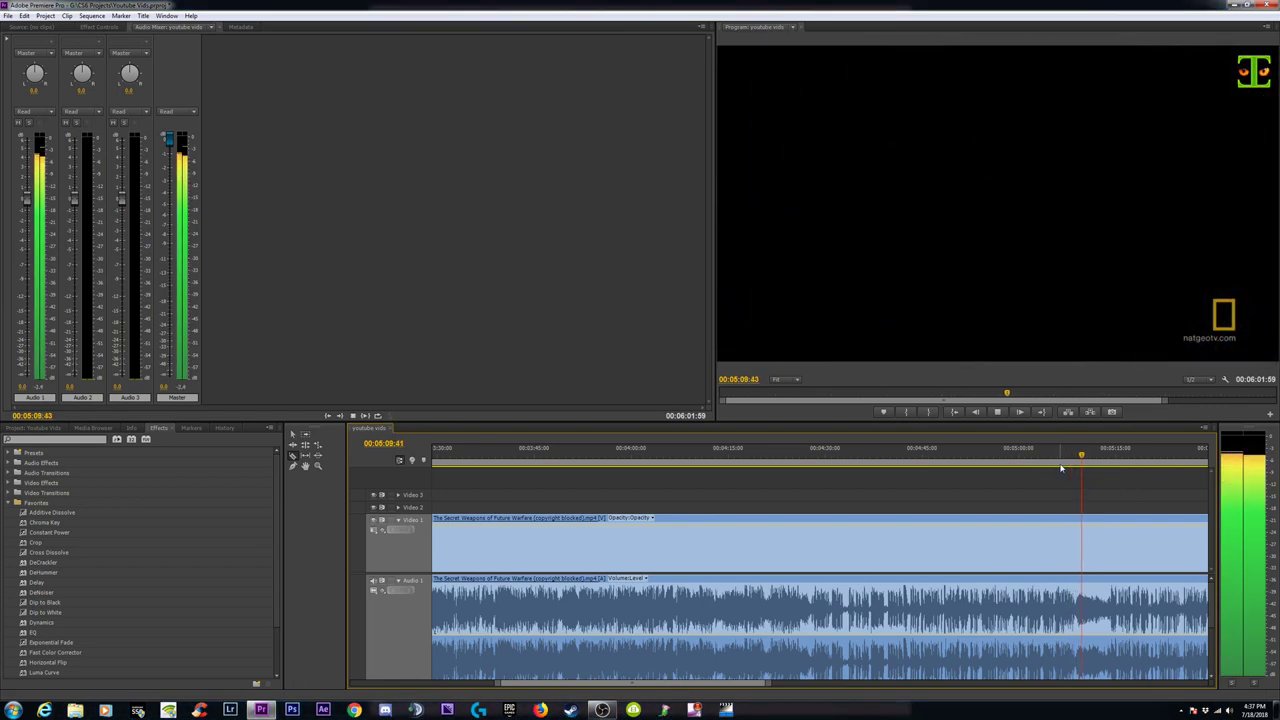
pyautogui.press('space')
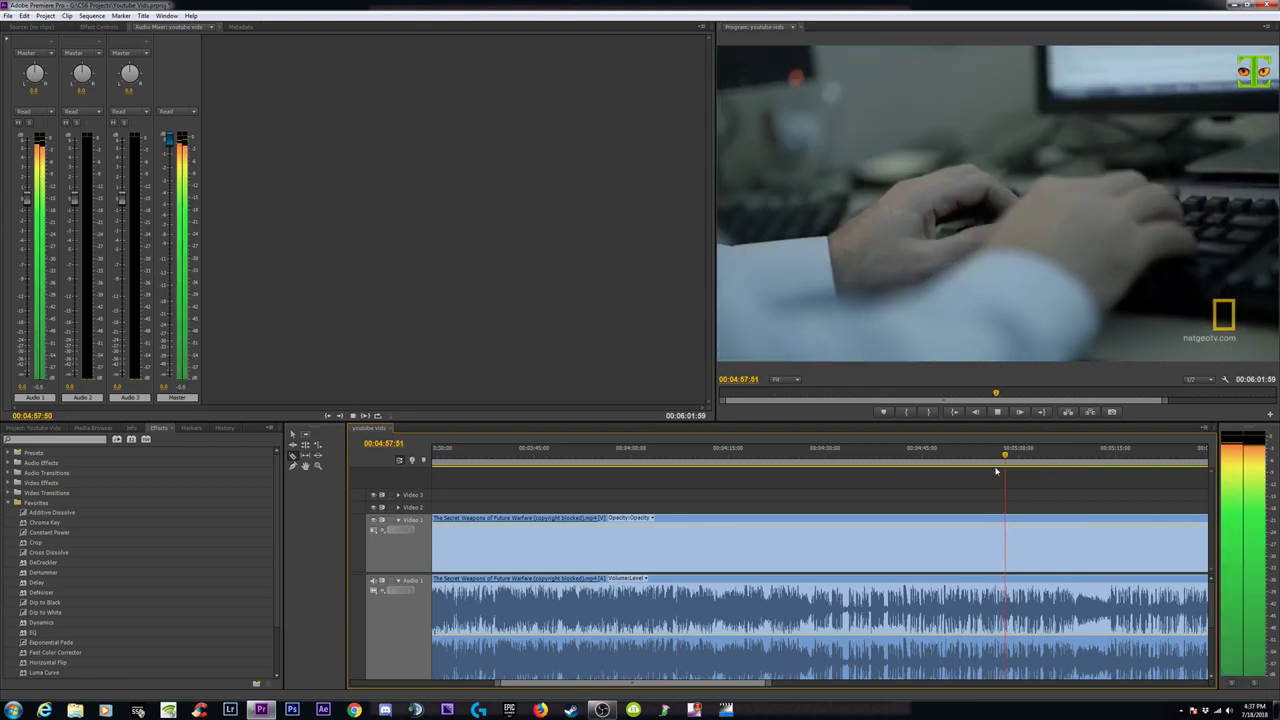
pyautogui.press('-')
pyautogui.press('-')
pyautogui.click(855, 456)
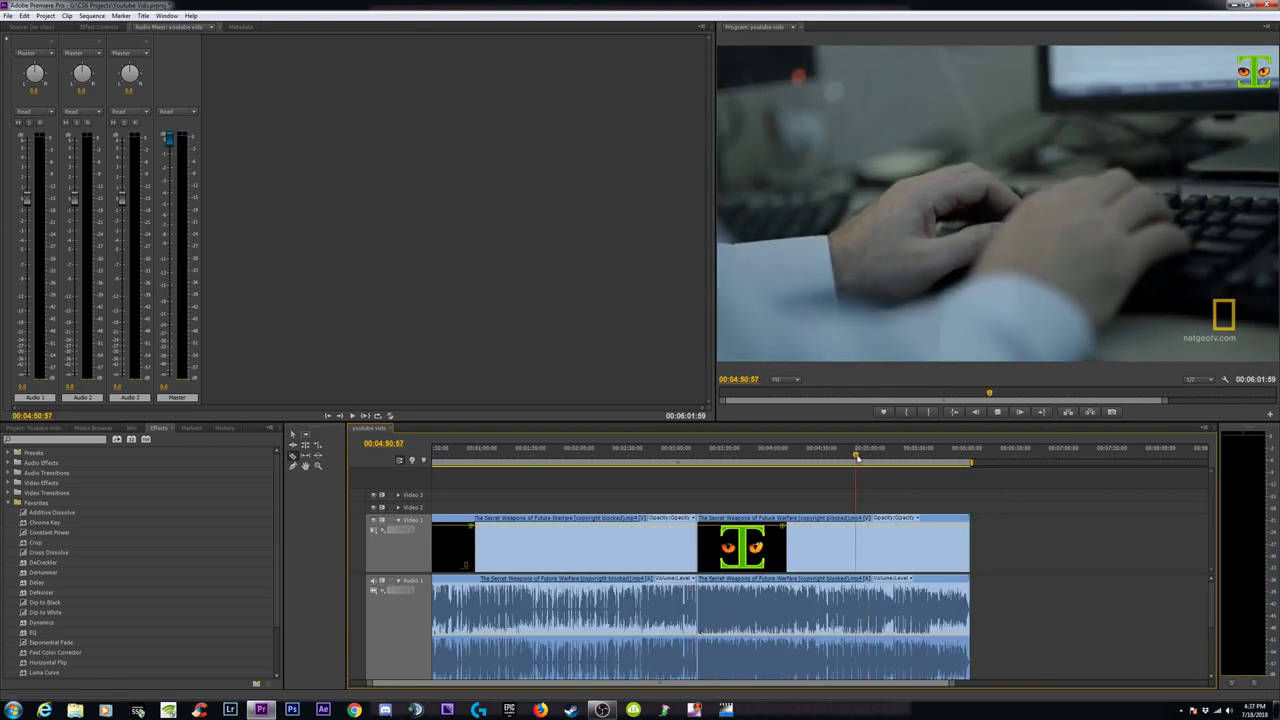
pyautogui.press('=')
pyautogui.press('space')
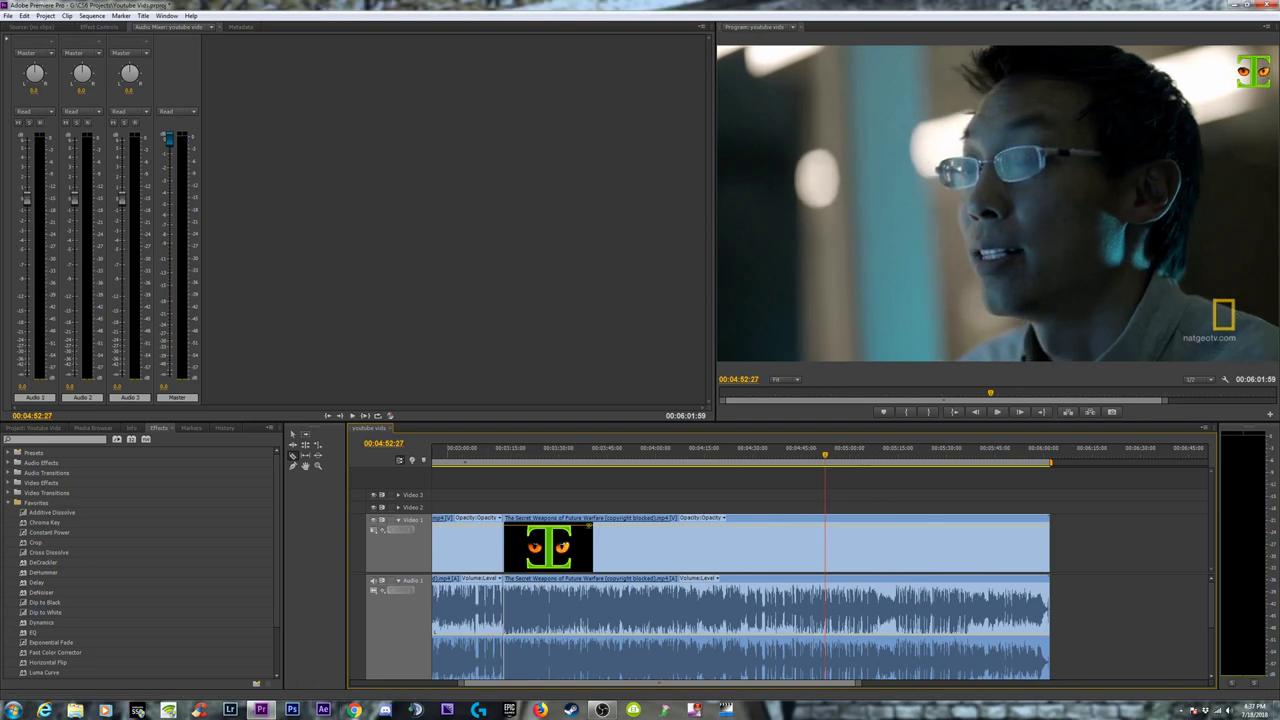
# Switch to Chrome and check the claimed time ranges on YouTube's copyright page for The Secret Weapons of Future Warfare, returning to Premiere Pro
pyautogui.click(355, 710)
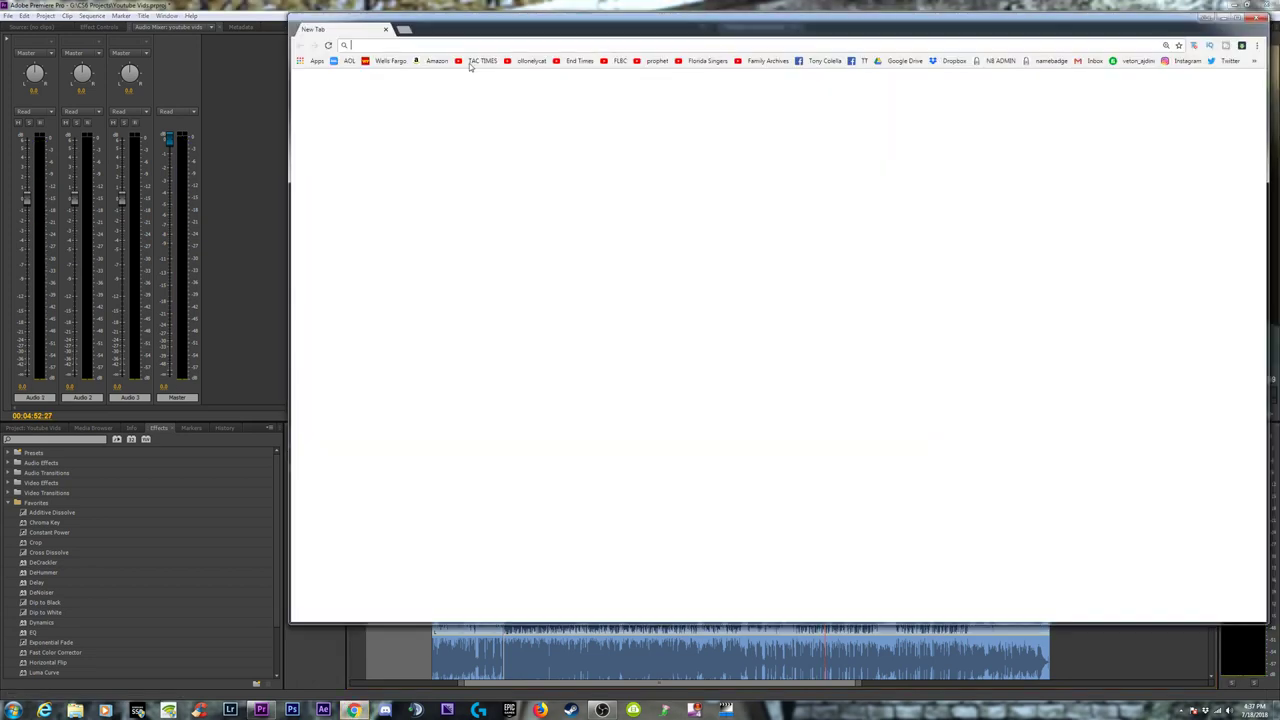
pyautogui.click(472, 62)
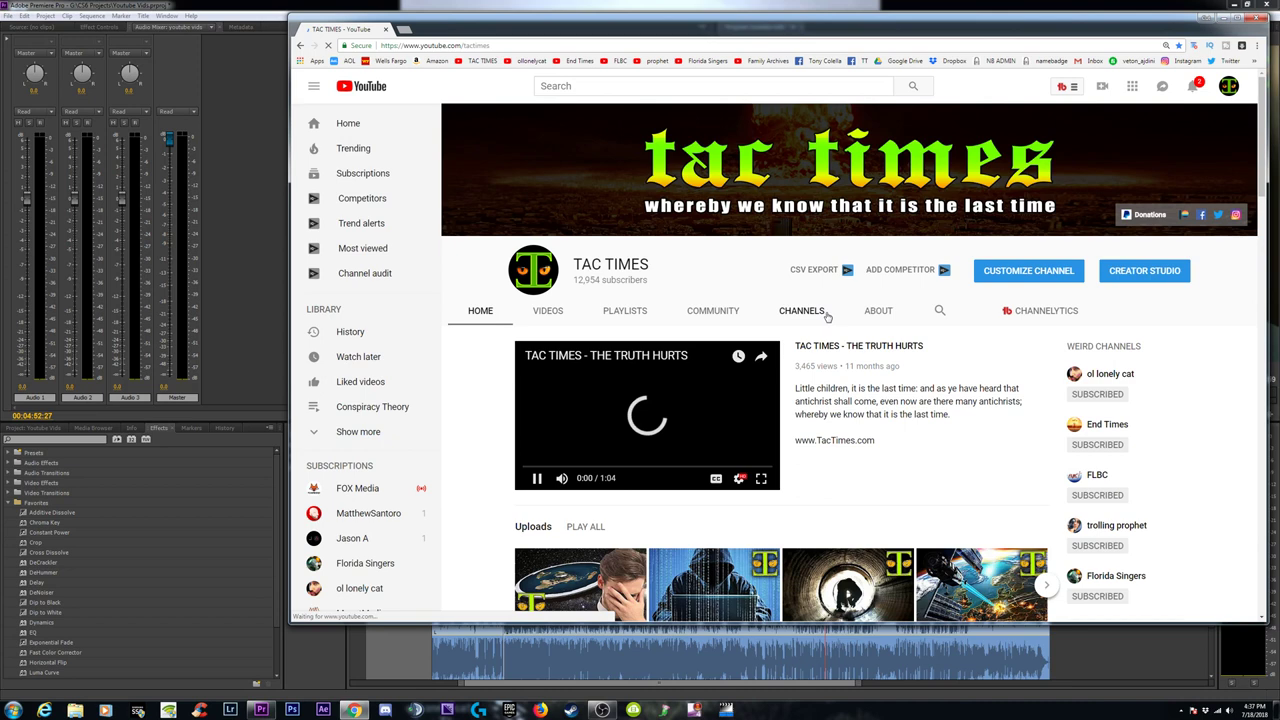
pyautogui.scroll(-2, 823, 320)
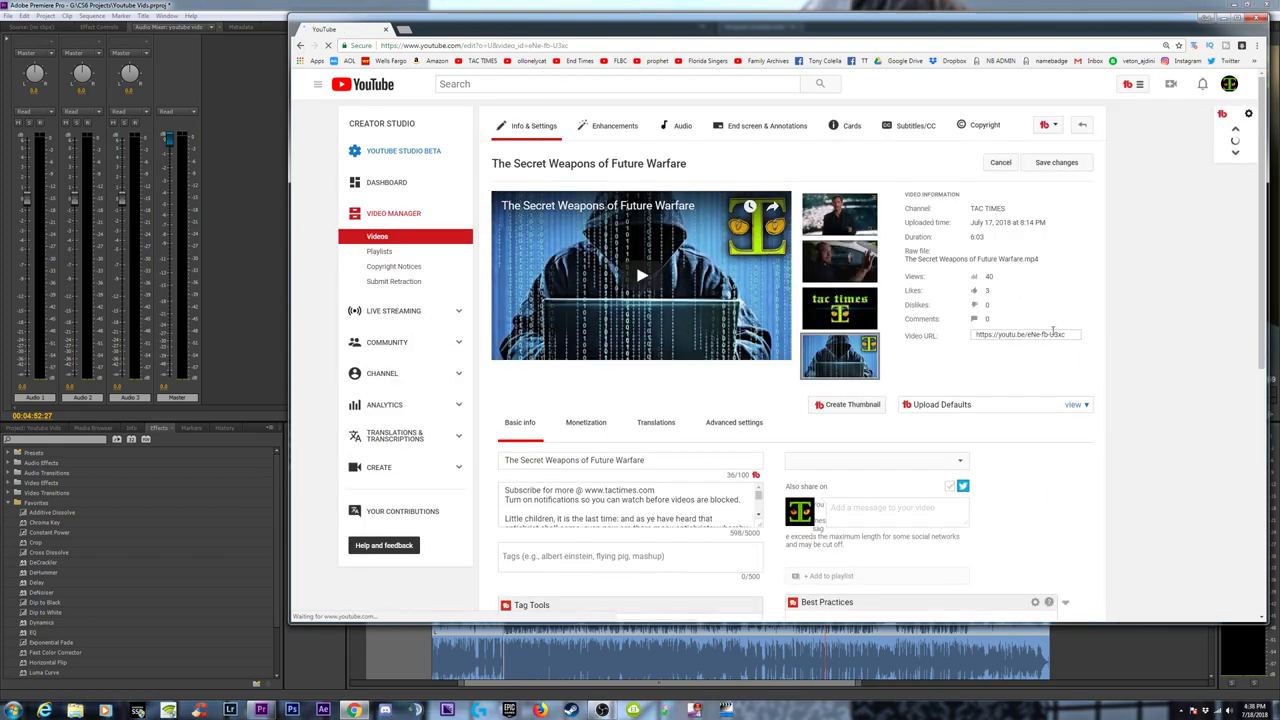
pyautogui.click(300, 46)
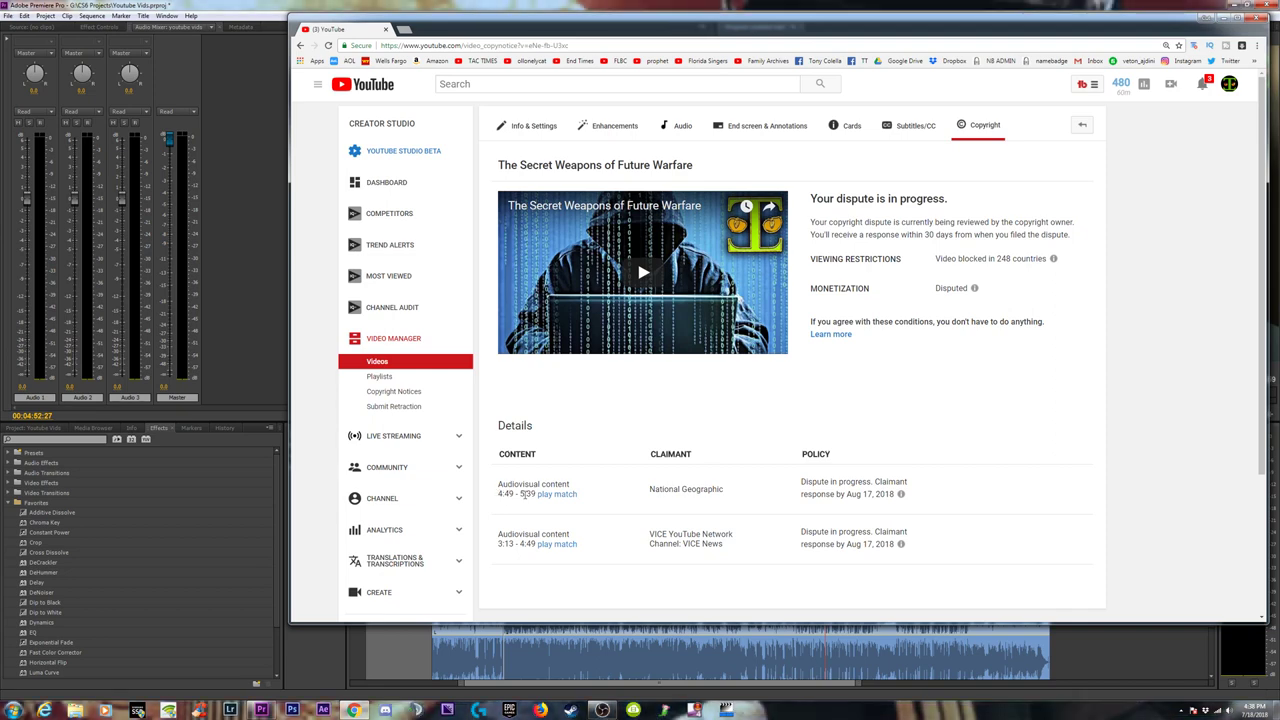
pyautogui.click(1105, 654)
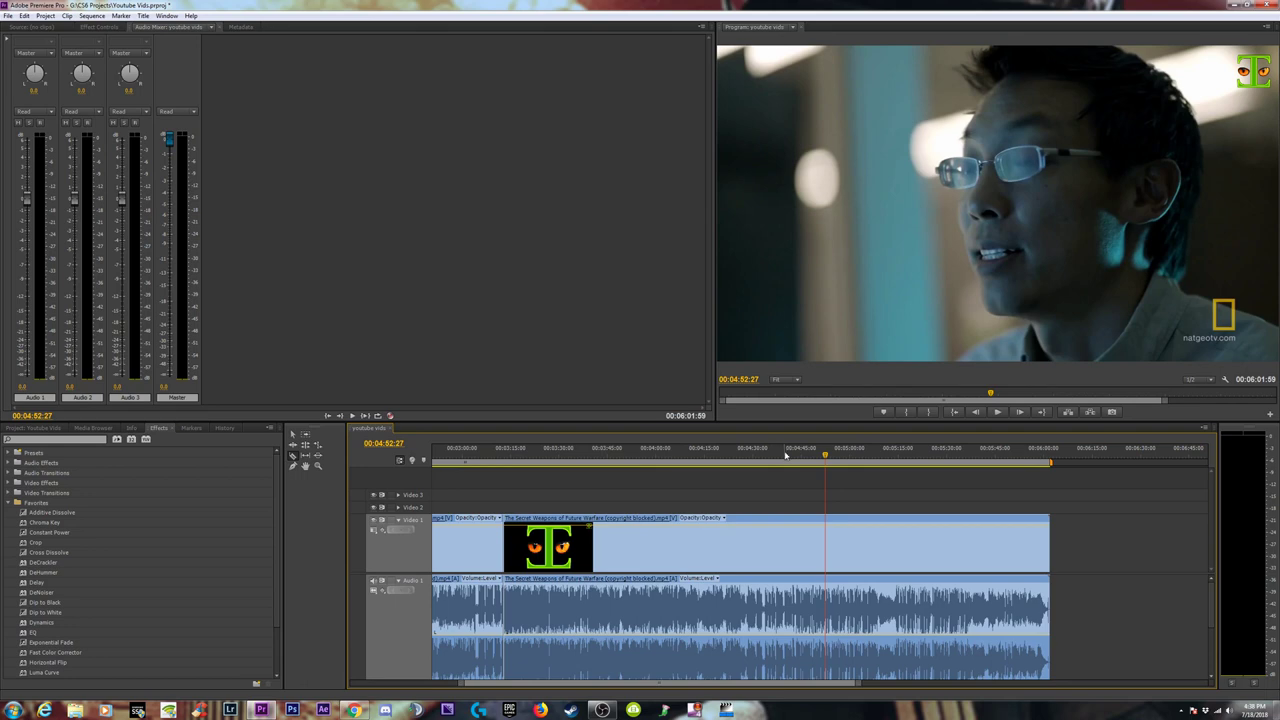
# Split the video and its audio at 00:04:48:40, on the first National Geographic frame after the channel logo
pyautogui.moveTo(827, 457); pyautogui.dragTo(571, 469)
pyautogui.press('=')
pyautogui.press('=')
pyautogui.press('=')
pyautogui.press('=')
pyautogui.press('=')
pyautogui.press('=')
pyautogui.press('=')
pyautogui.press('-')
pyautogui.press('-')
pyautogui.press('-')
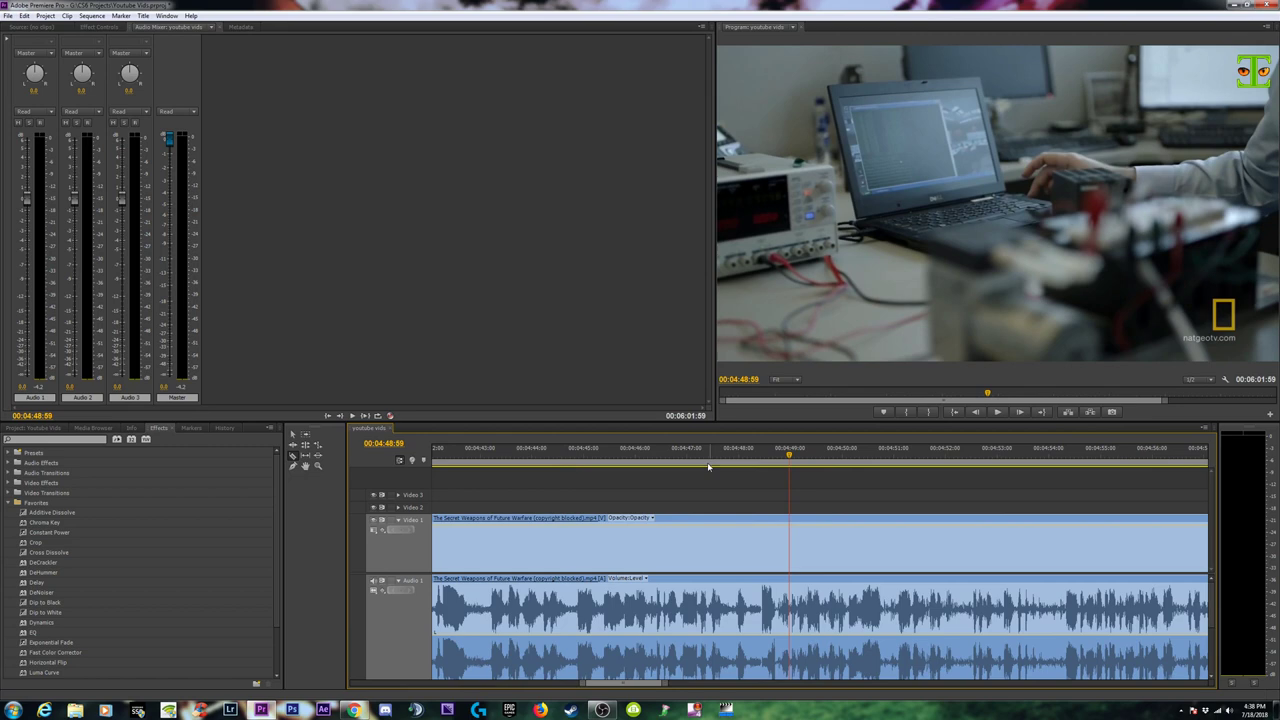
pyautogui.moveTo(800, 461)
pyautogui.mouseDown()
pyautogui.moveTo(761, 464)
pyautogui.moveTo(776, 469)
pyautogui.mouseUp()
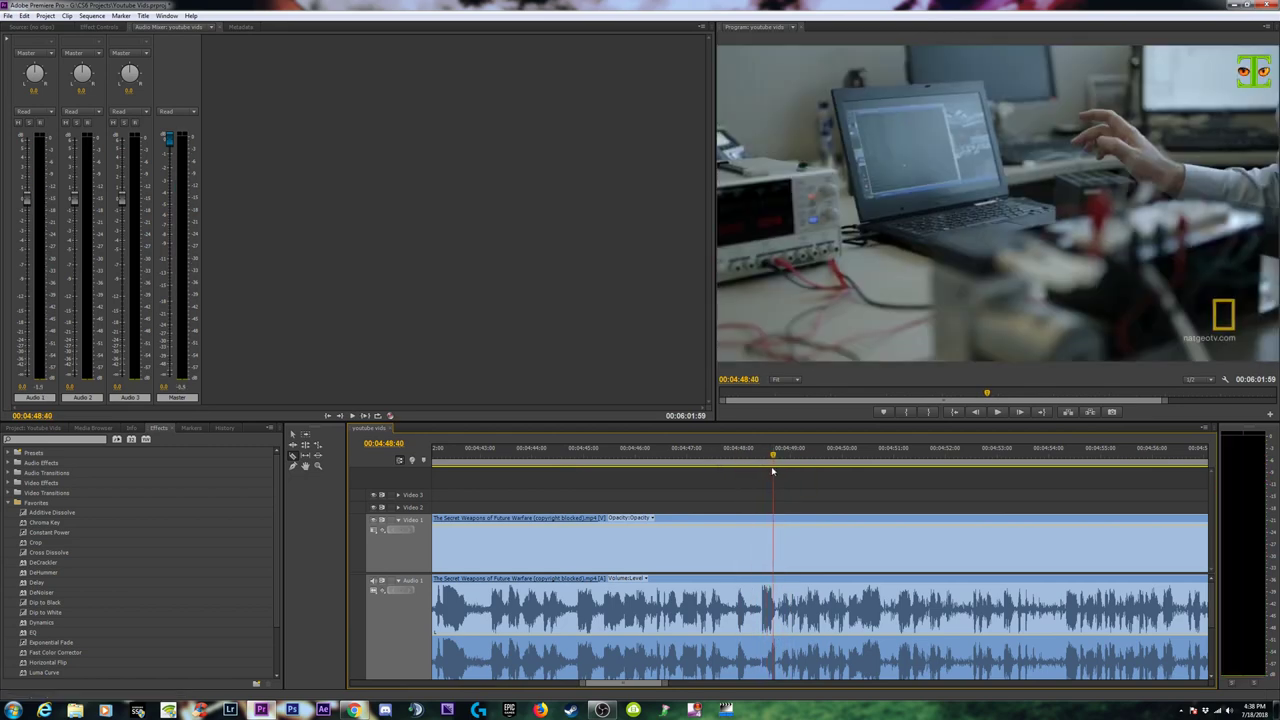
pyautogui.press('Left')
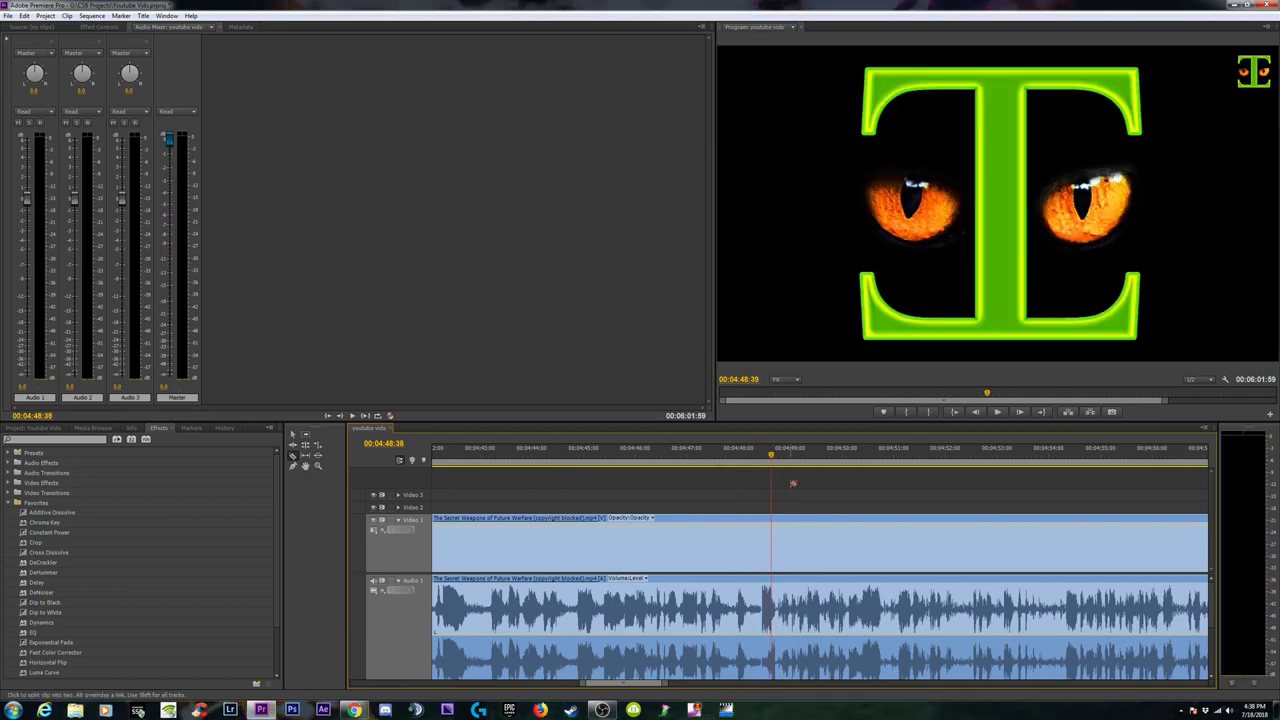
pyautogui.press('Right')
pyautogui.click(776, 603)
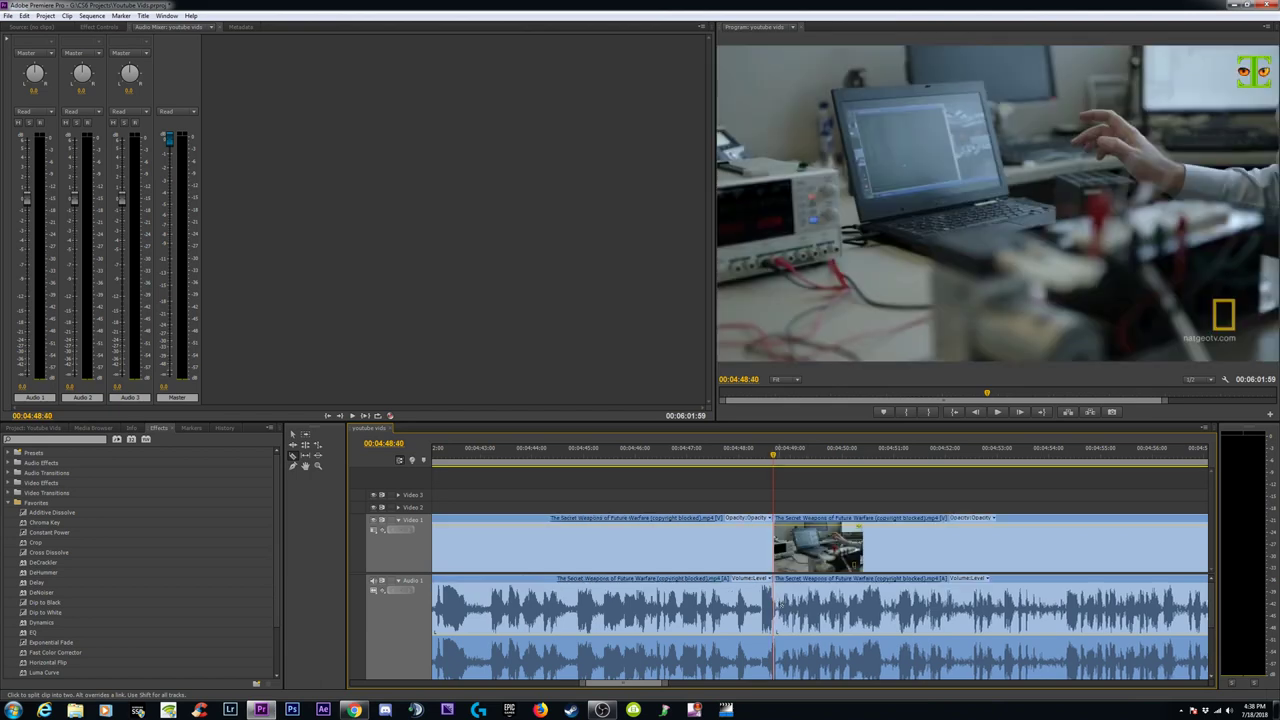
# Check the end time of the National Geographic claim on YouTube's copyright page in Chrome and return to Premiere Pro
pyautogui.press('-')
pyautogui.press('-')
pyautogui.press('-')
pyautogui.press('-')
pyautogui.press('-')
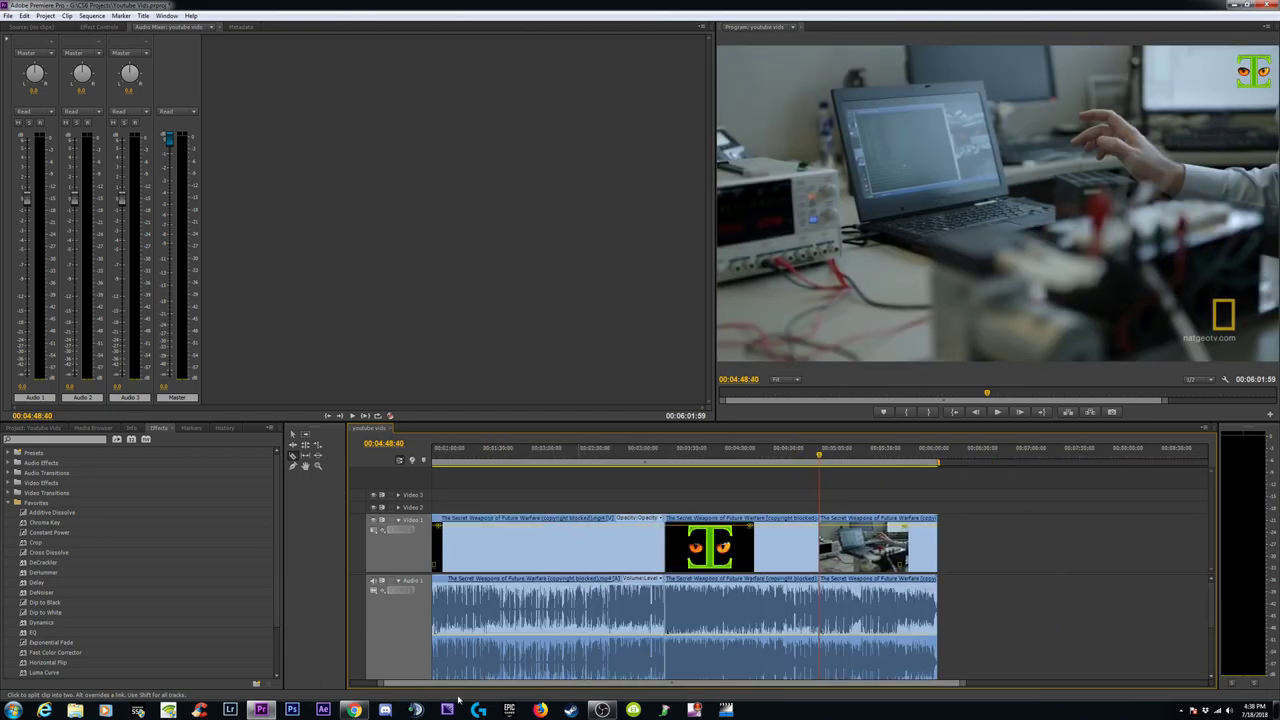
pyautogui.click(354, 710)
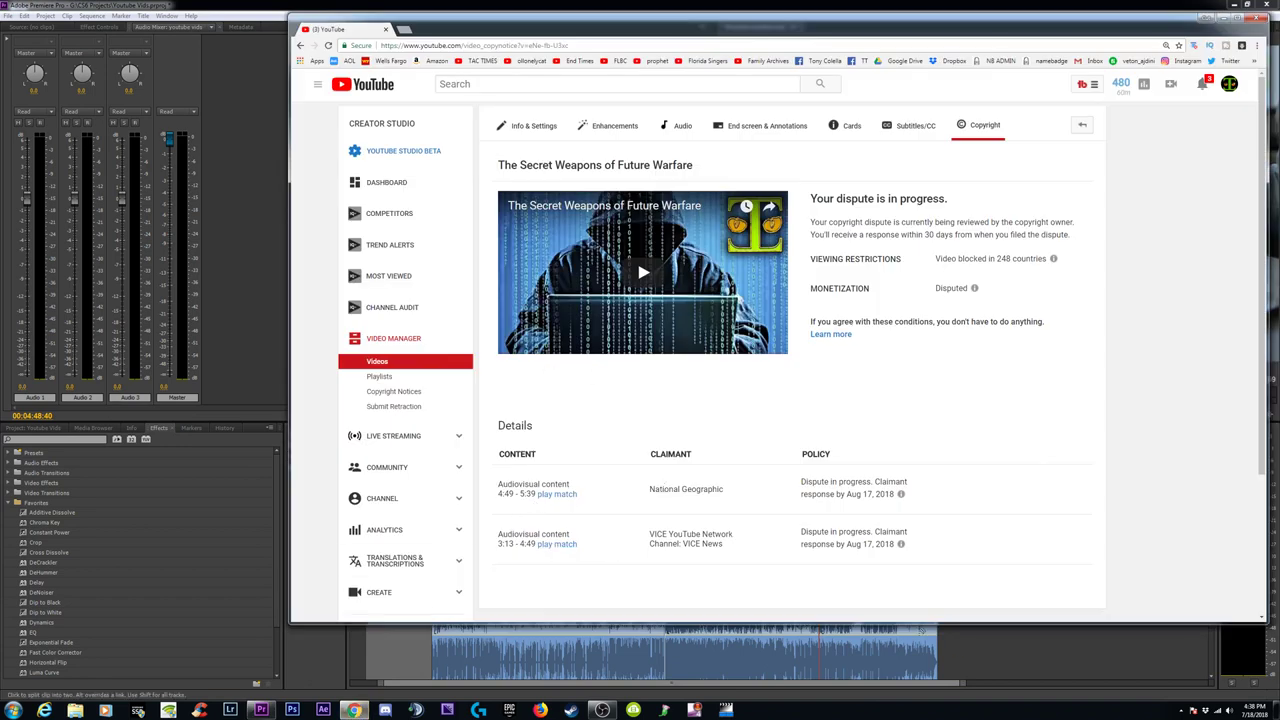
pyautogui.click(1030, 654)
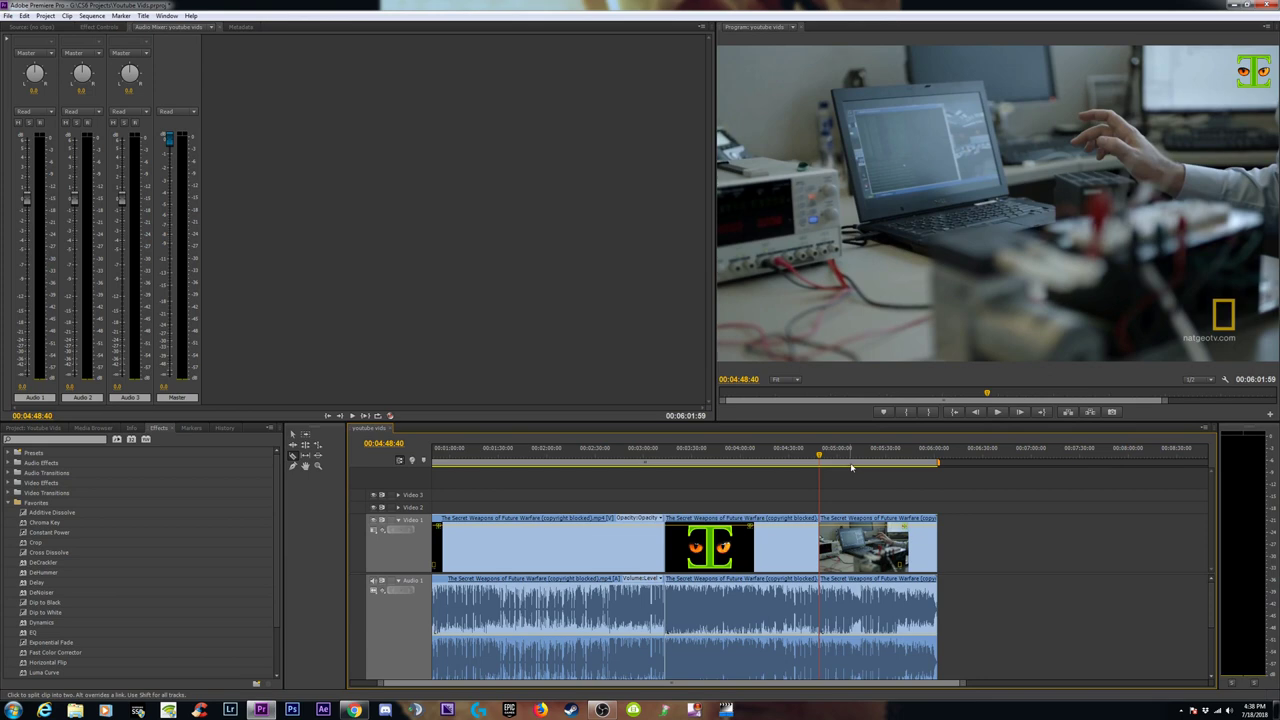
# Move the playhead to 00:05:39:00, the end of the claimed National Geographic section
pyautogui.press('=')
pyautogui.press('=')
pyautogui.press('=')
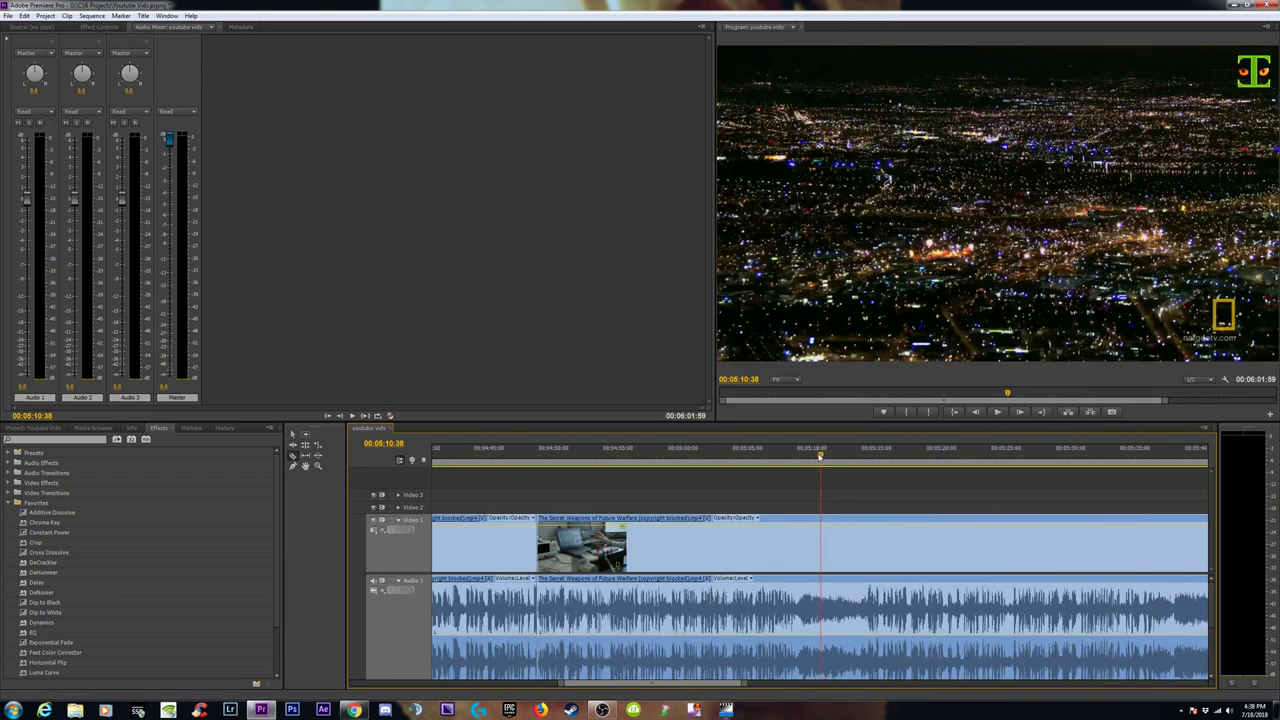
pyautogui.moveTo(820, 456); pyautogui.dragTo(1104, 460)
pyautogui.press('-')
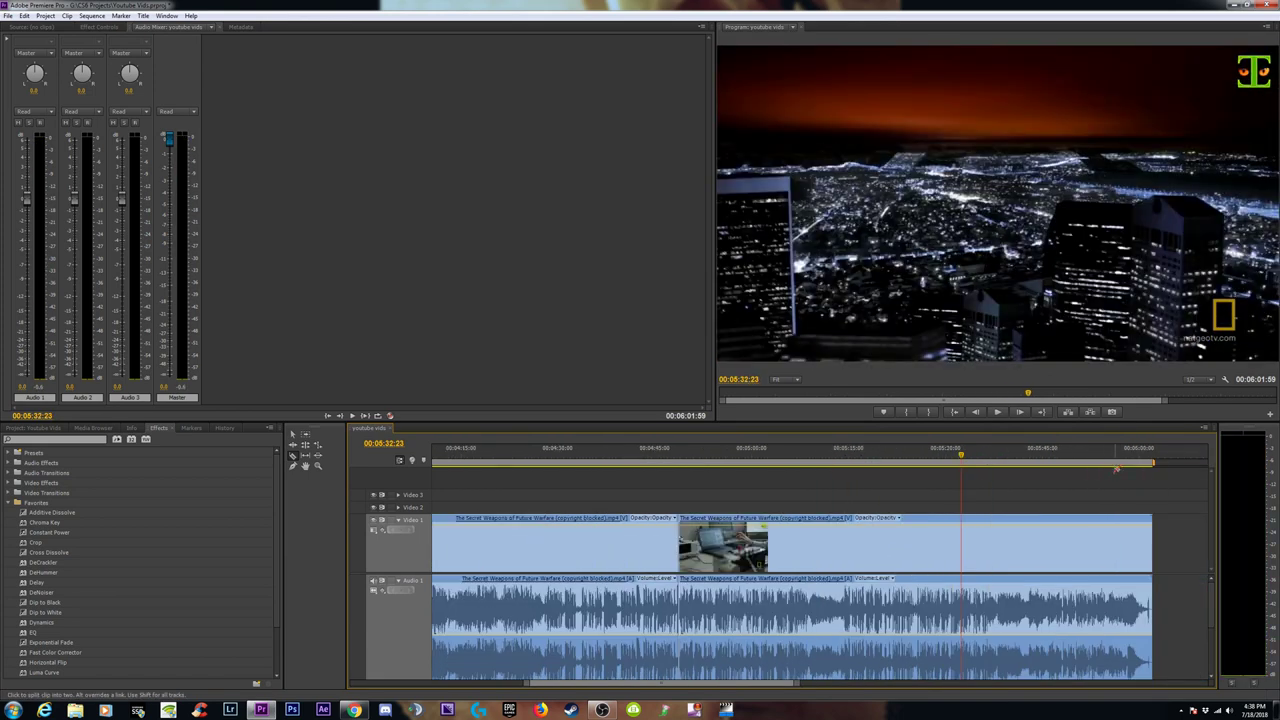
pyautogui.press('=')
pyautogui.press('=')
pyautogui.press('=')
pyautogui.moveTo(977, 457); pyautogui.dragTo(961, 463)
pyautogui.press('=')
pyautogui.press('=')
pyautogui.press('=')
pyautogui.press('=')
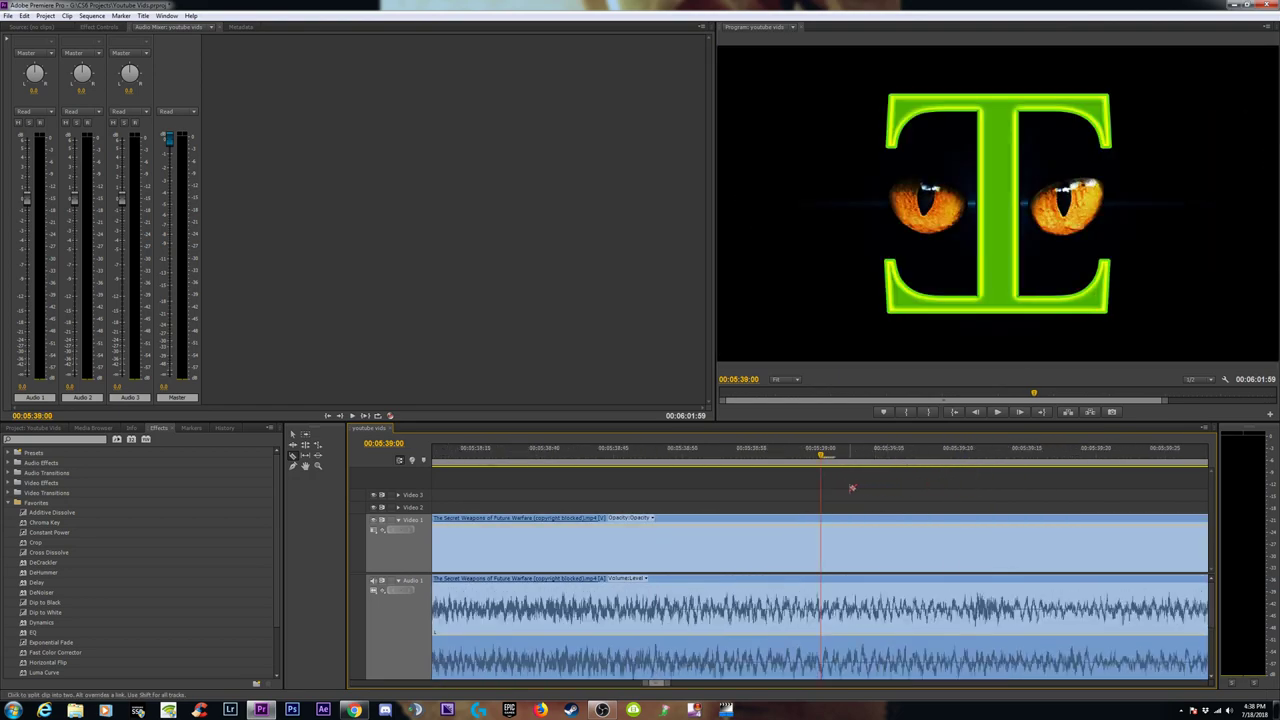
# Split the video and its audio at the black frame just before the channel logo that follows the National Geographic segment
pyautogui.press('-')
pyautogui.press('-')
pyautogui.moveTo(815, 462); pyautogui.dragTo(596, 478)
pyautogui.click(595, 554)
pyautogui.press('-')
pyautogui.press('-')
pyautogui.press('-')
pyautogui.press('-')
pyautogui.press('-')
pyautogui.press('-')
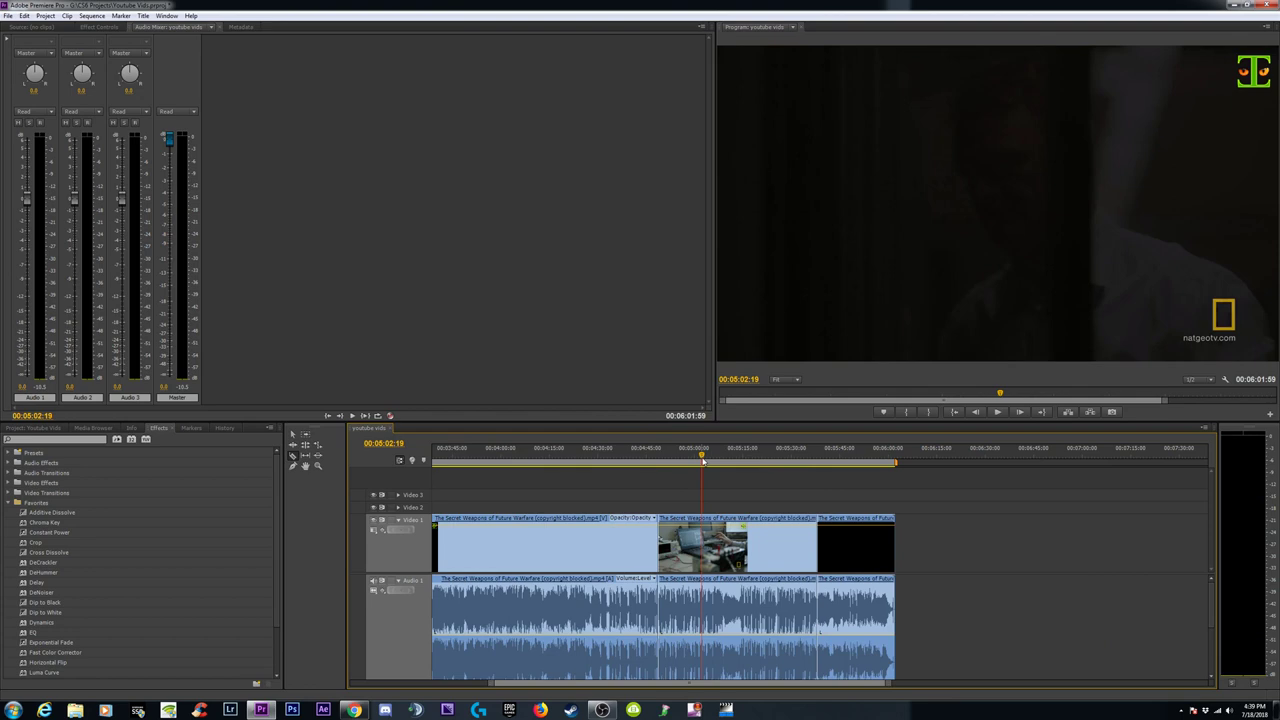
pyautogui.press('-')
pyautogui.press('-')
pyautogui.press('-')
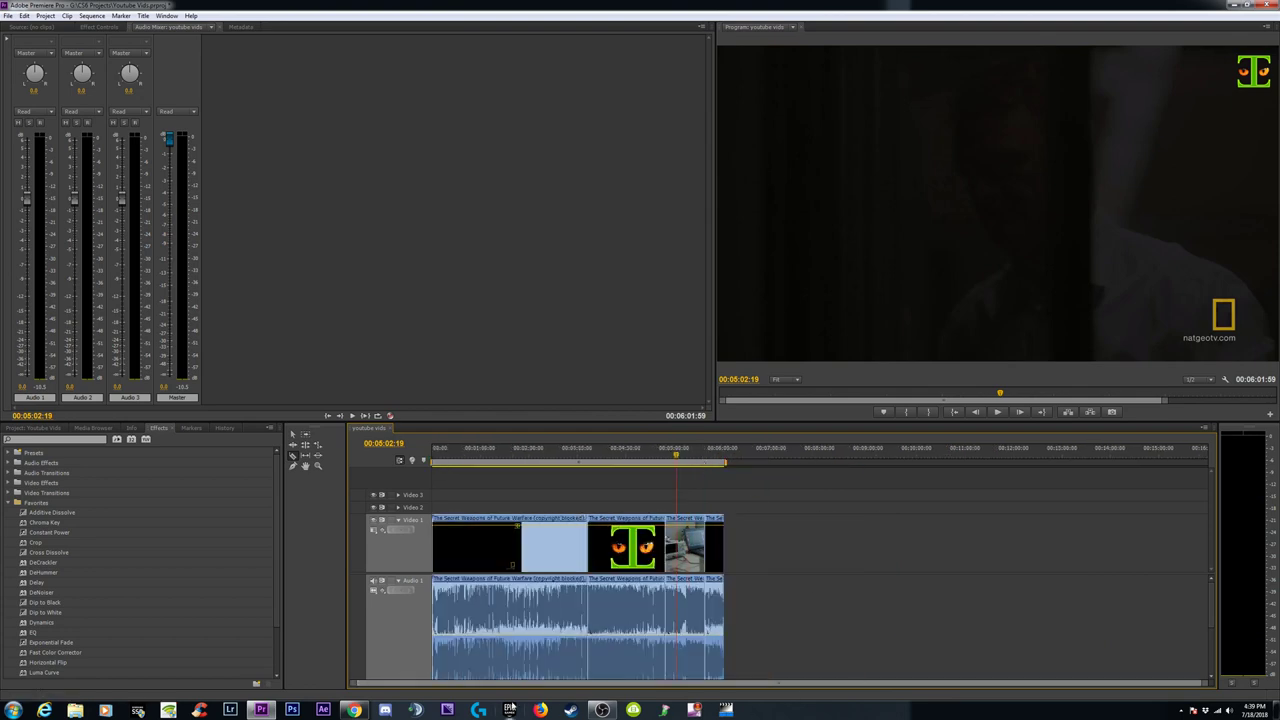
# Review the claimed time ranges on YouTube's copyright page in Chrome, then return to Premiere Pro with the playhead at 00:02:08:03
pyautogui.click(354, 710)
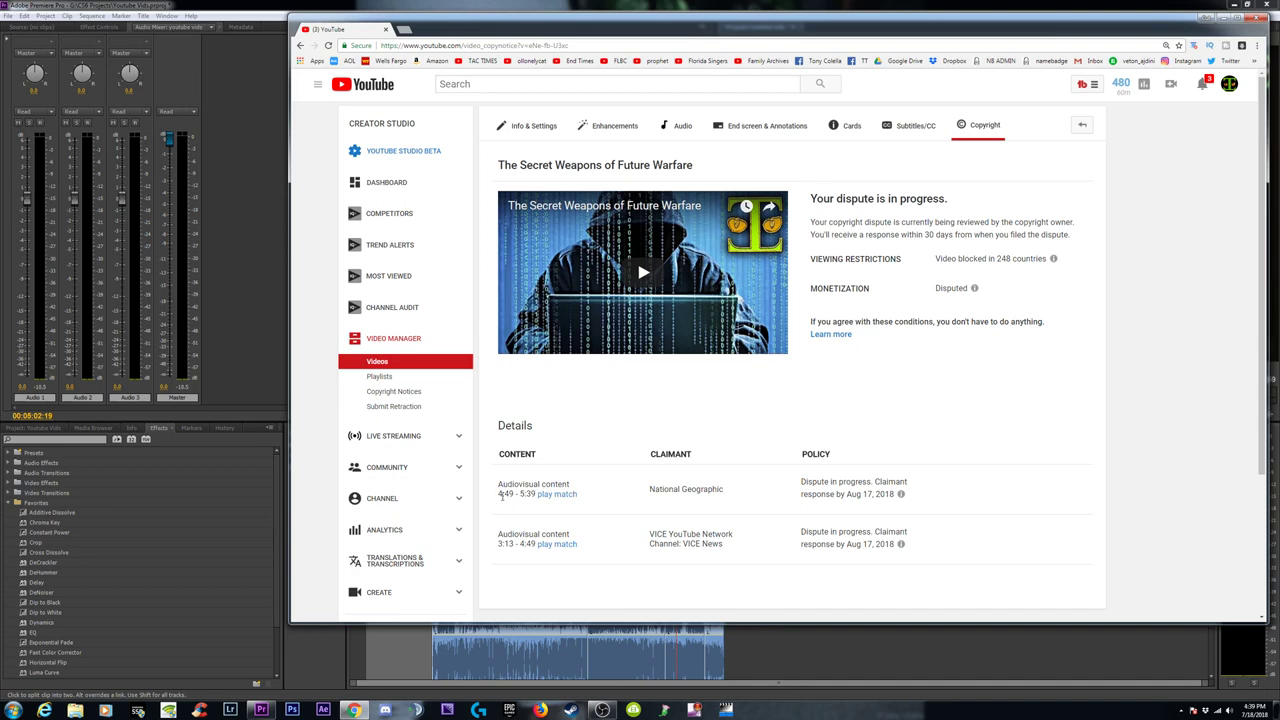
pyautogui.click(261, 710)
pyautogui.click(533, 453)
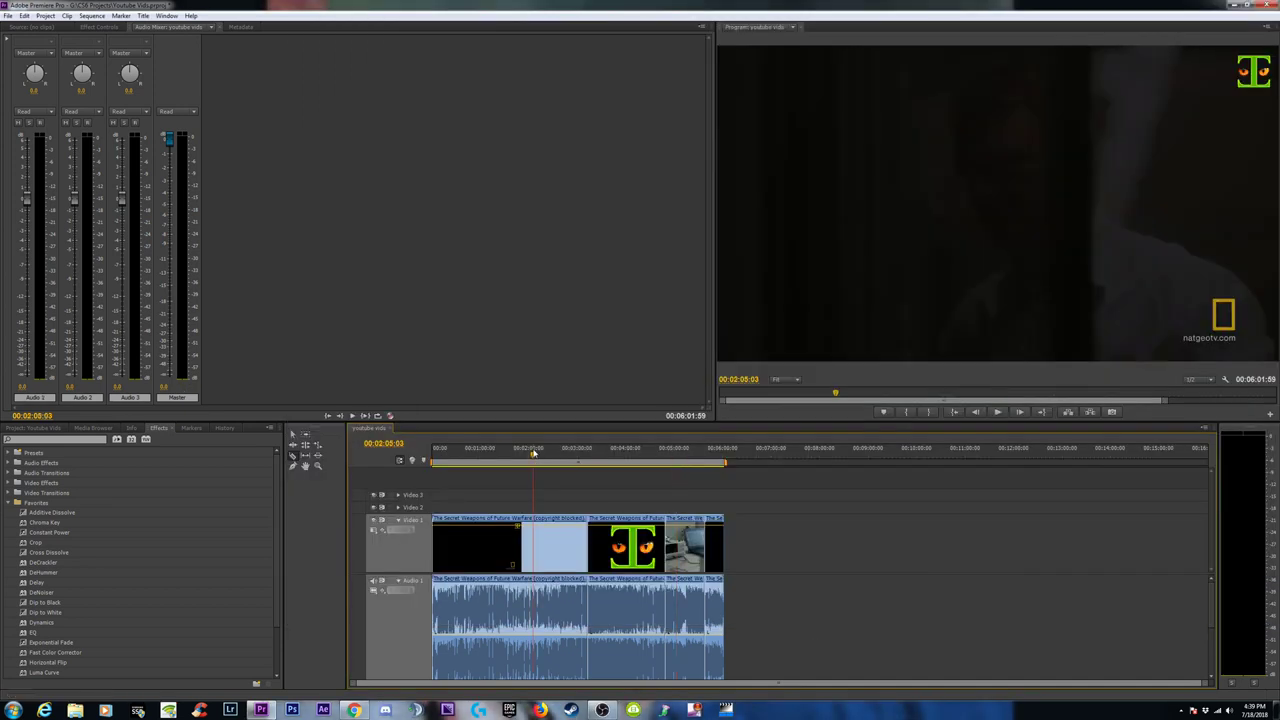
# Move the playhead to 00:03:12:59 and examine the split where the VICE segment begins at close zoom
pyautogui.moveTo(522, 453); pyautogui.dragTo(587, 458)
pyautogui.press('=')
pyautogui.press('=')
pyautogui.press('=')
pyautogui.press('=')
pyautogui.press('=')
pyautogui.press('=')
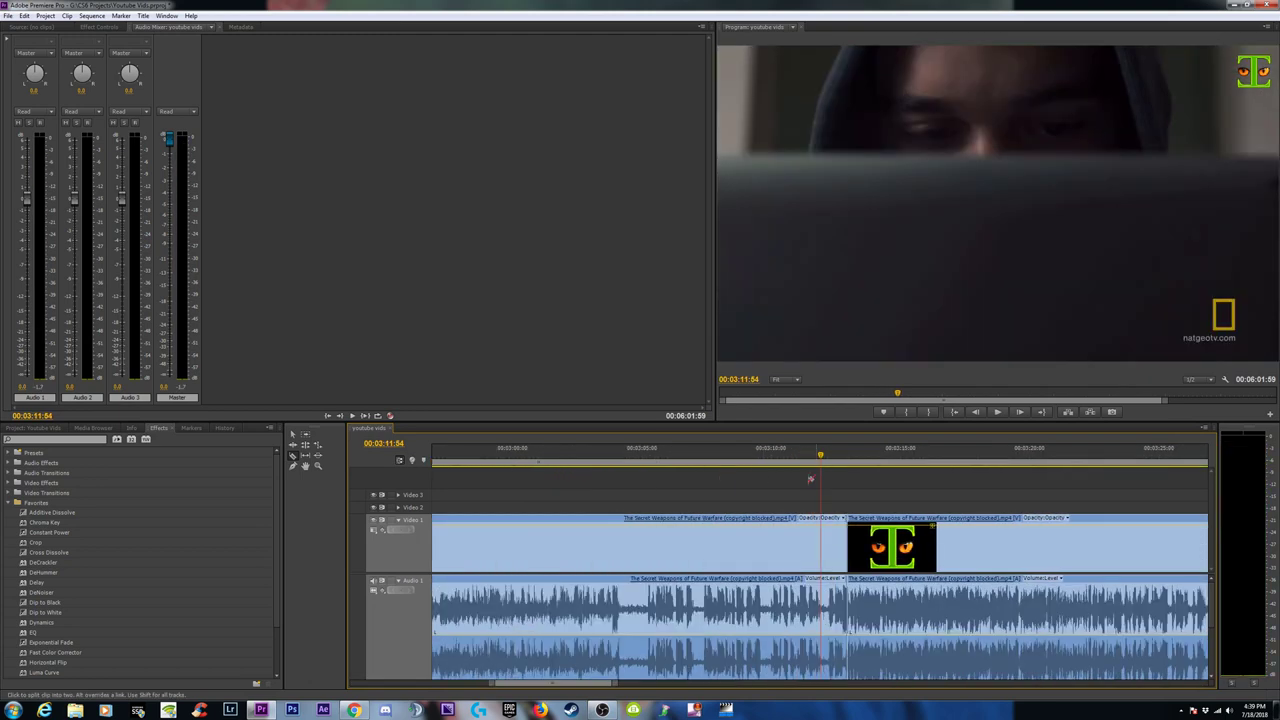
pyautogui.press('=')
pyautogui.click(932, 456)
pyautogui.press('=')
pyautogui.press('=')
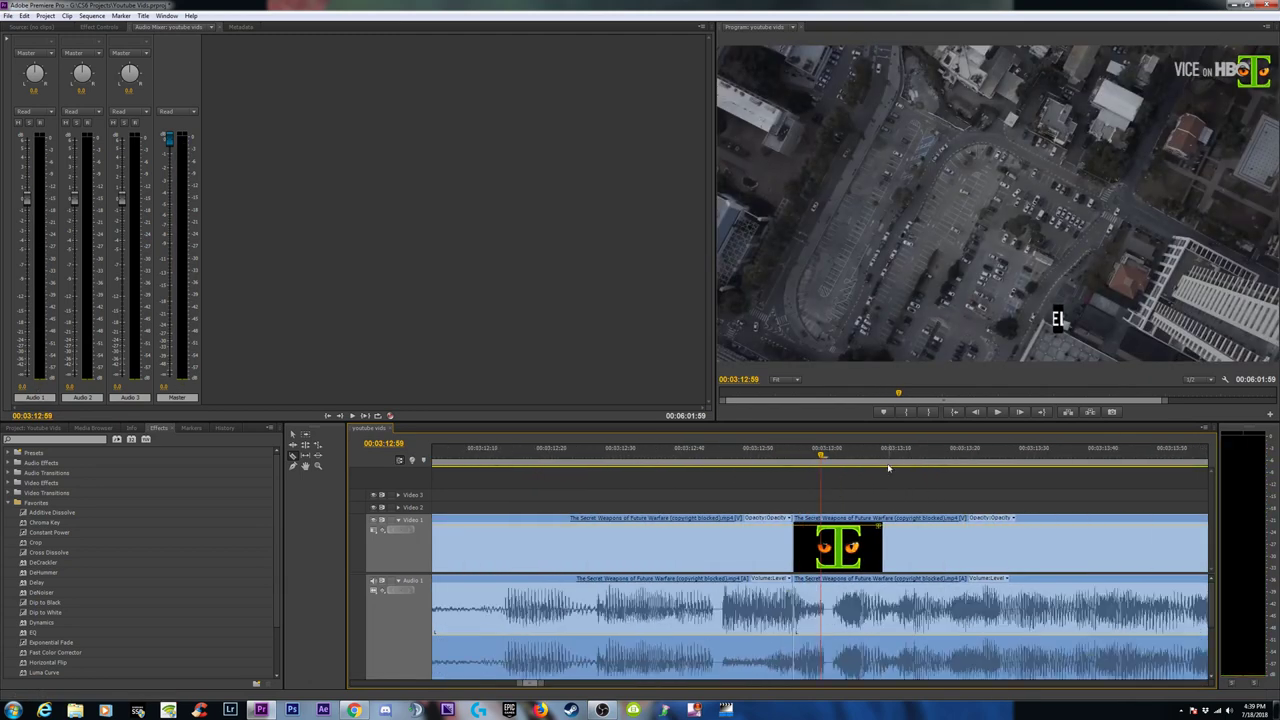
pyautogui.press('-')
pyautogui.press('-')
pyautogui.press('-')
pyautogui.press('-')
pyautogui.press('-')
pyautogui.press('-')
pyautogui.press('-')
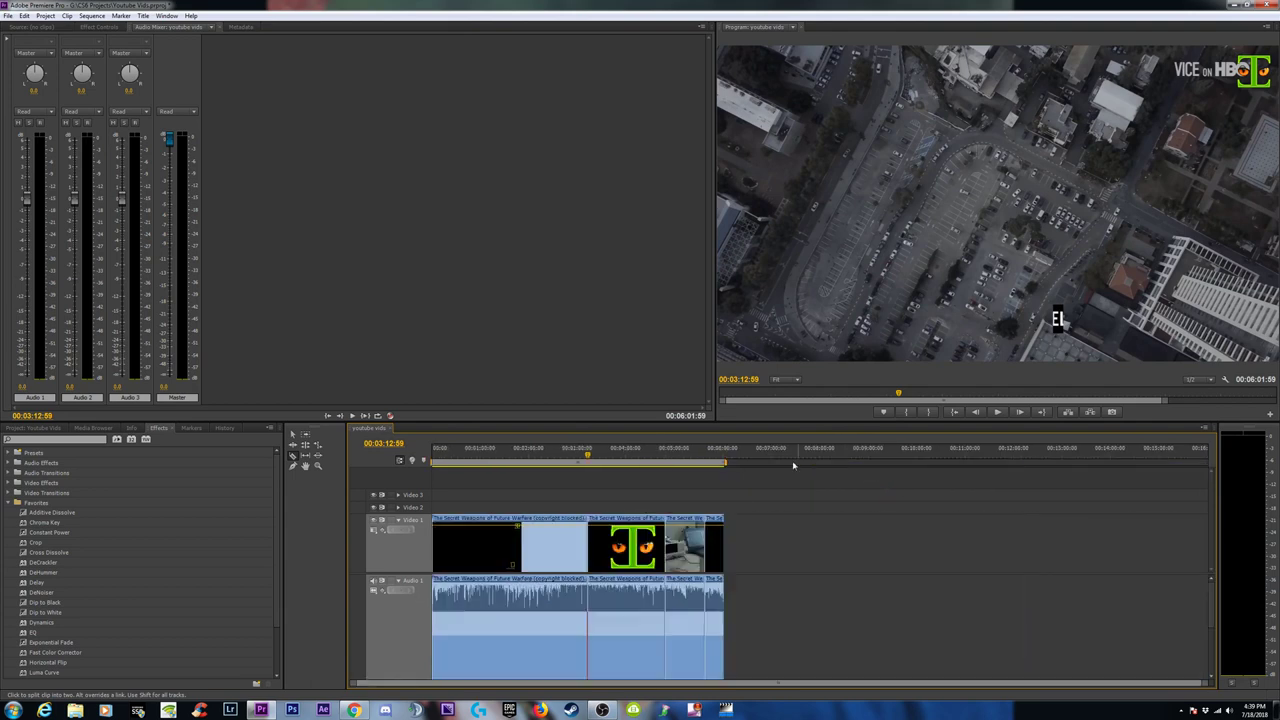
# Select the VICE and National Geographic clips together and move them up from Video 1 to Video 2
pyautogui.press('=')
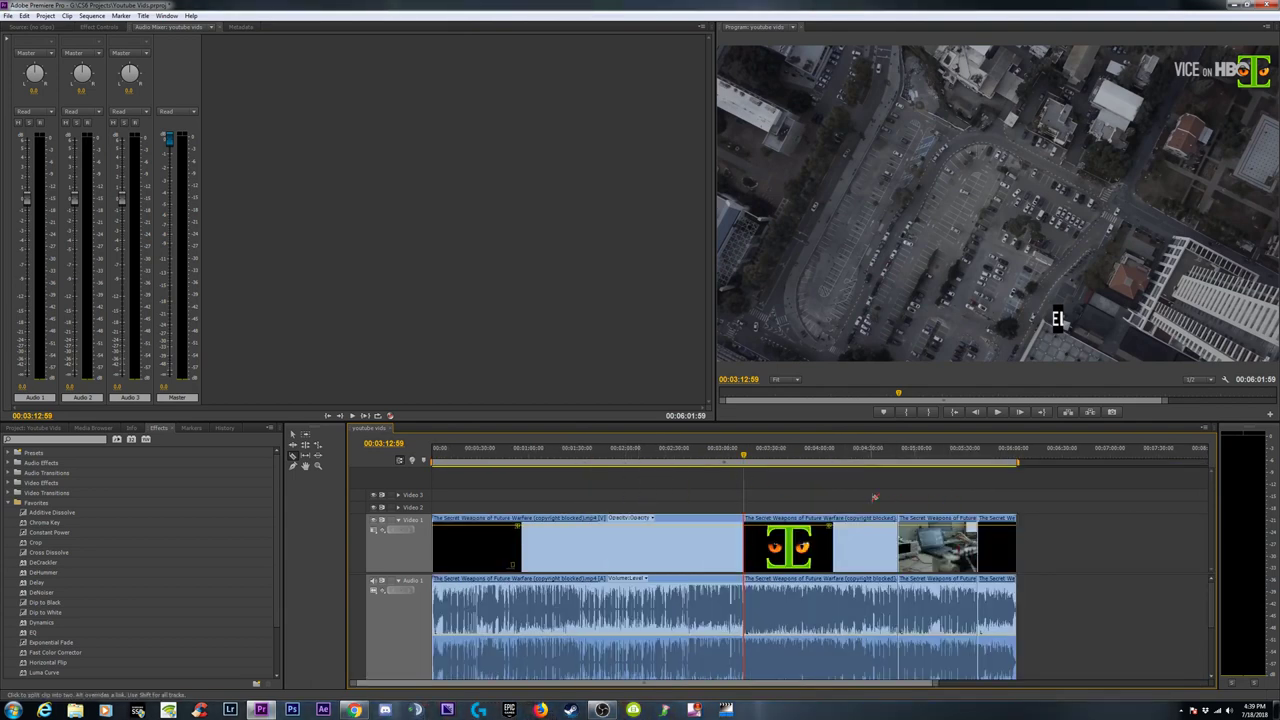
pyautogui.press('v')
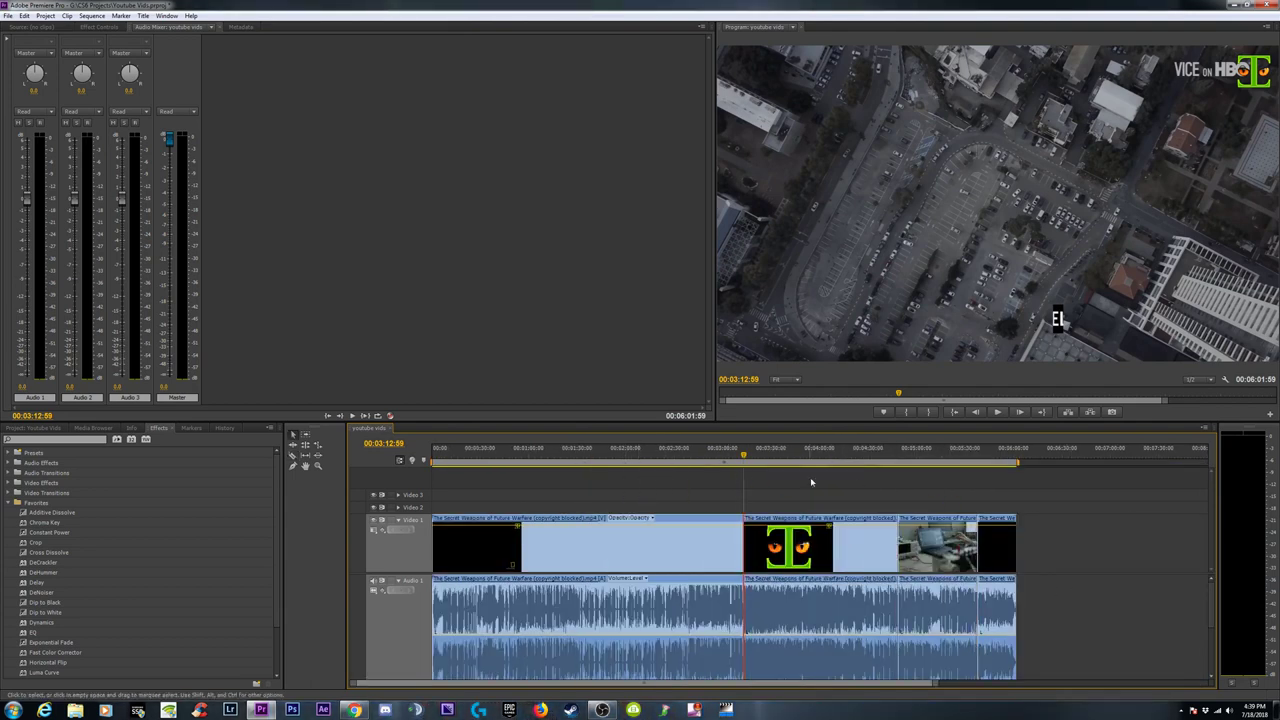
pyautogui.moveTo(810, 483); pyautogui.dragTo(962, 551)
pyautogui.moveTo(786, 513); pyautogui.dragTo(786, 510)
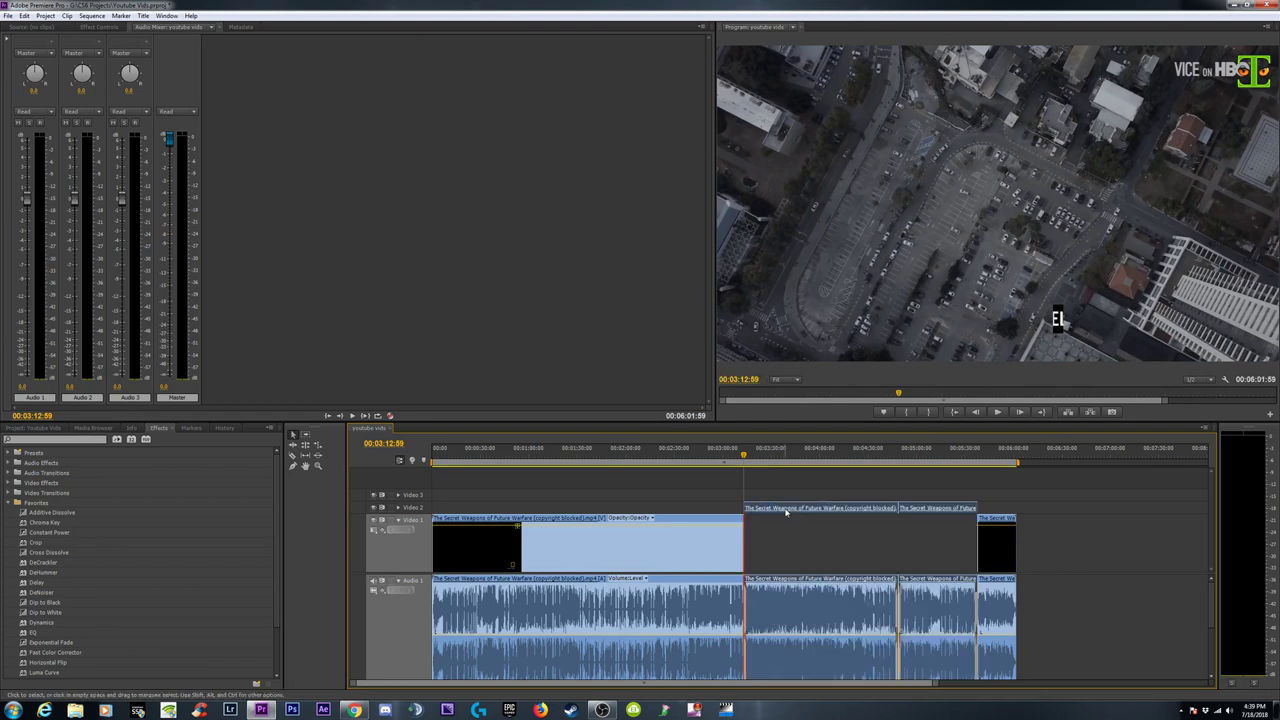
# Scale the VICE clip on Video 2 to 80 with the playhead at 00:03:48:07, and copy the clip
pyautogui.click(802, 455)
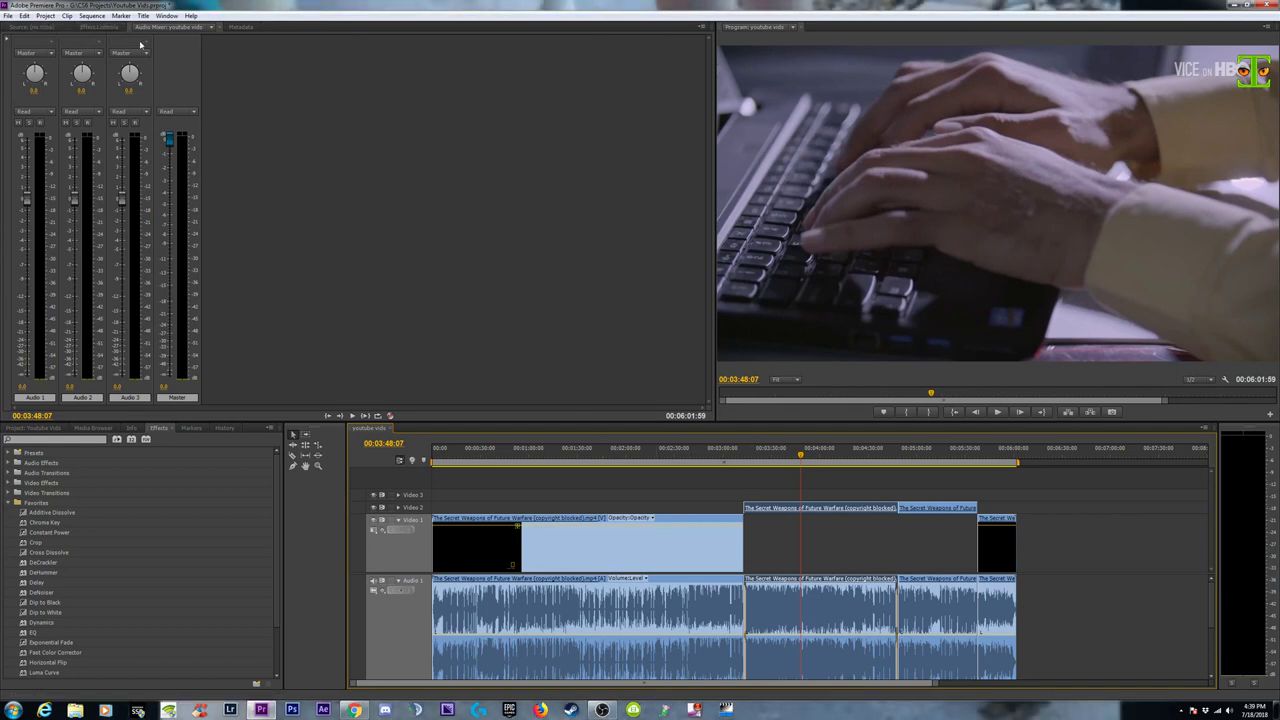
pyautogui.click(108, 27)
pyautogui.click(8, 67)
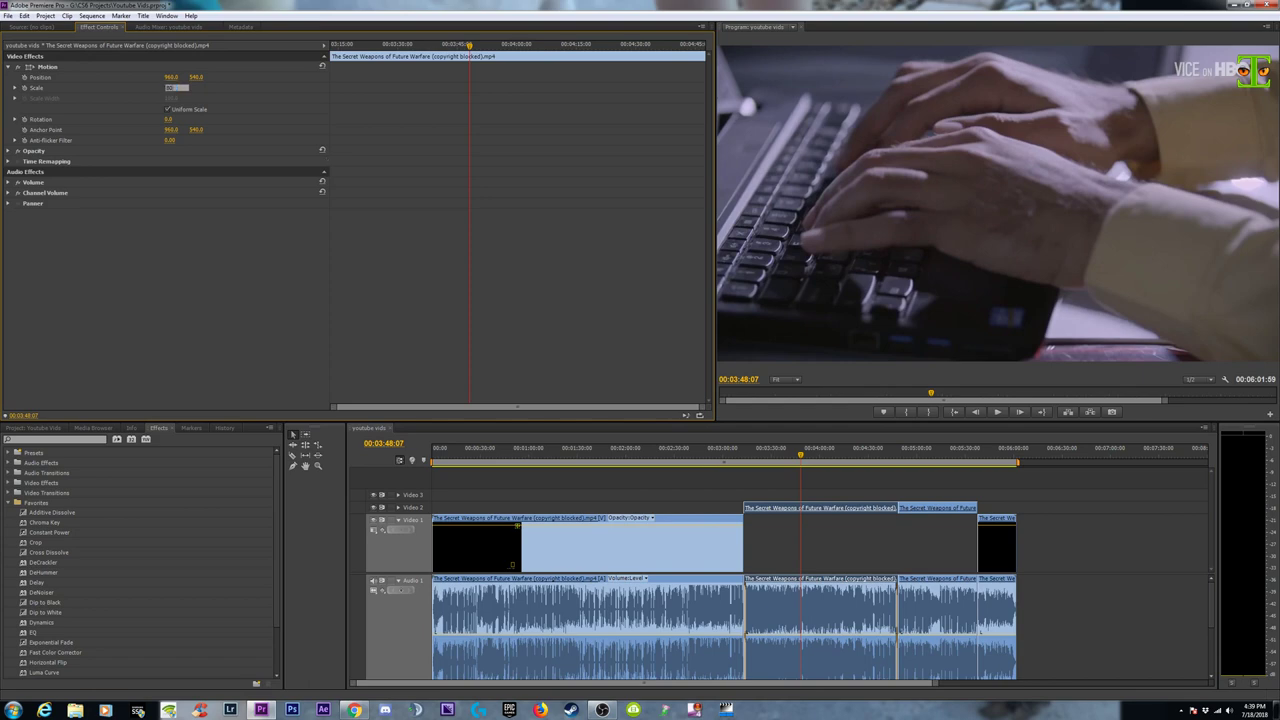
pyautogui.press('Return')
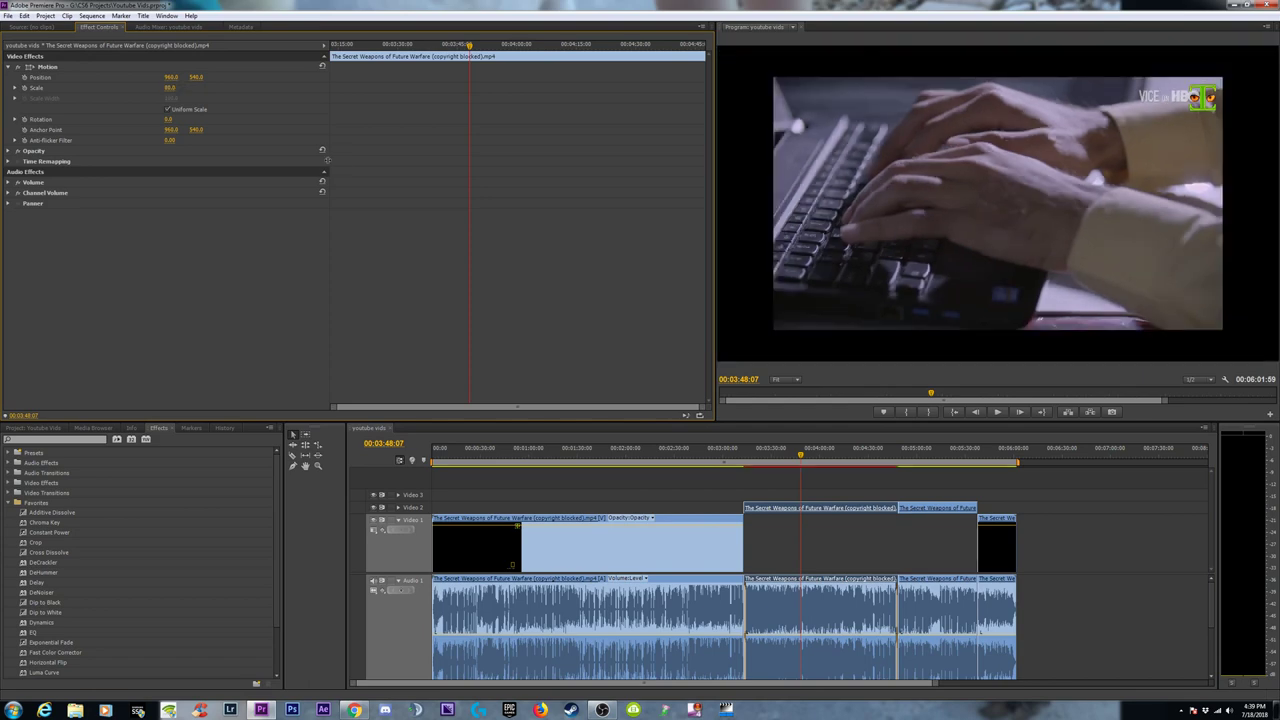
pyautogui.rightClick(817, 512)
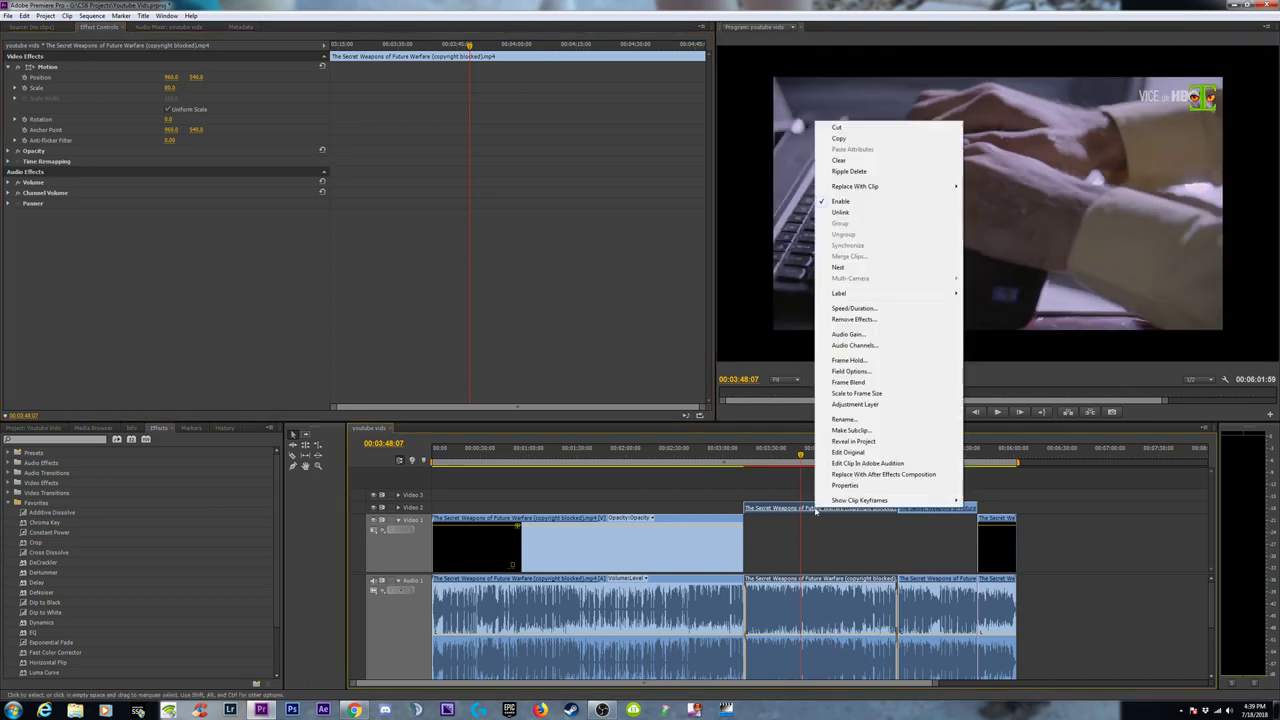
pyautogui.click(837, 138)
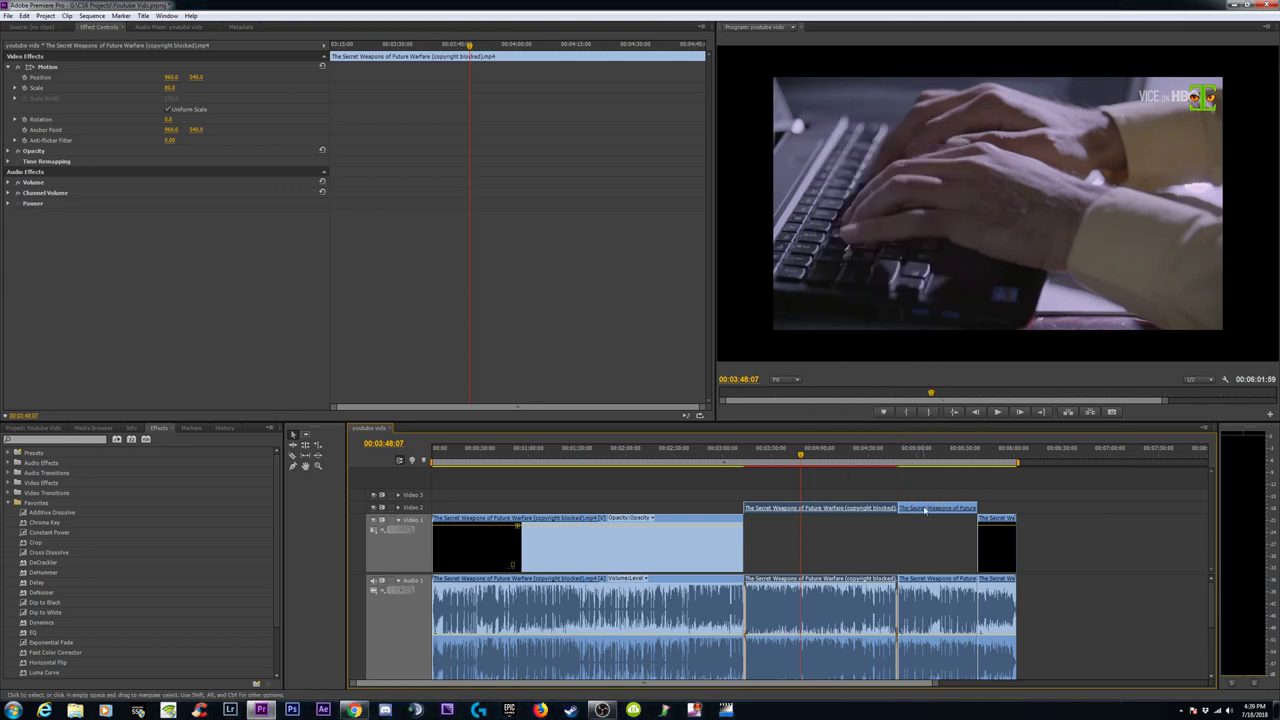
# Set the Scale of the VICE clip on Video 2 to 75
pyautogui.click(823, 490)
pyautogui.click(806, 510)
pyautogui.click(170, 87)
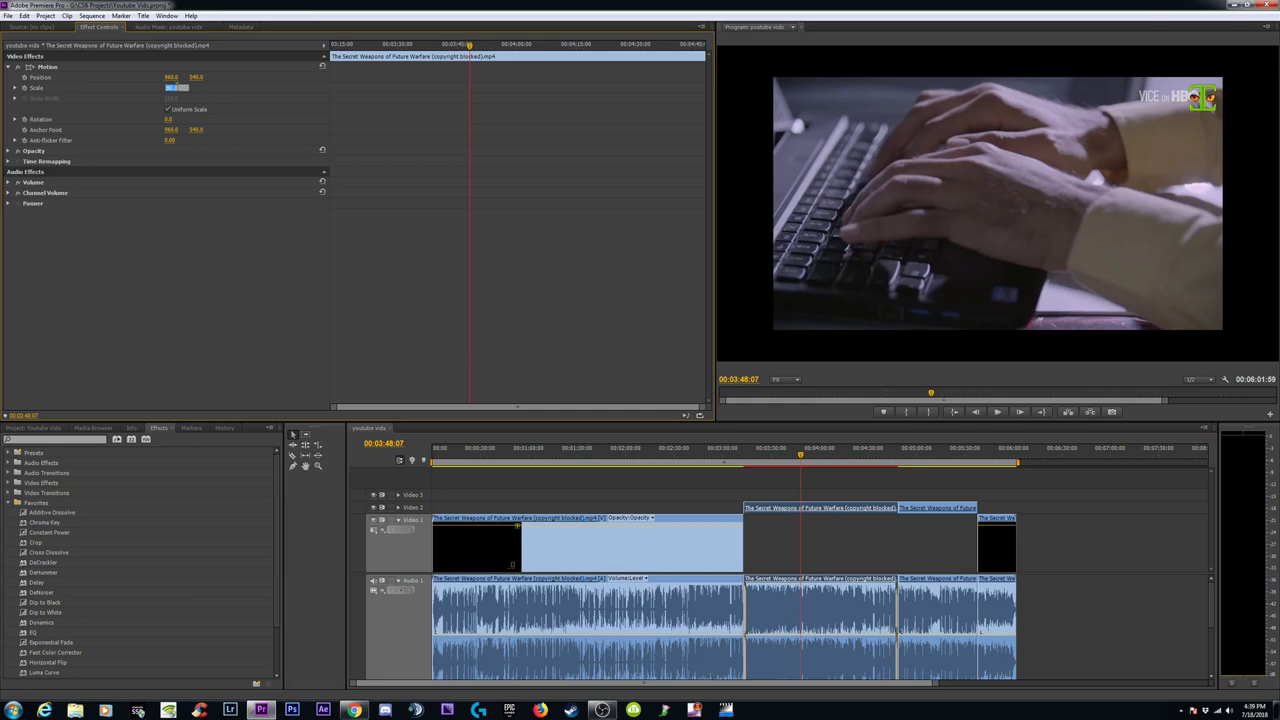
pyautogui.write('75')
pyautogui.press('Return')
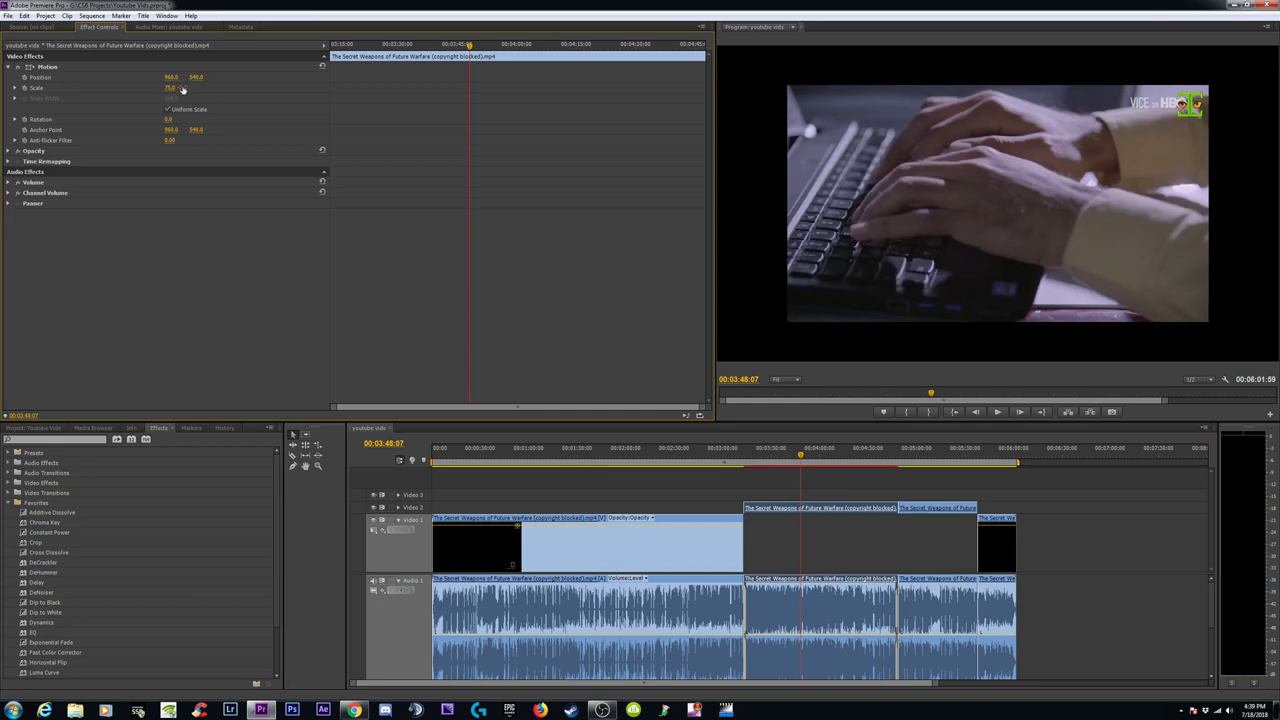
# Copy the VICE clip and paste its attributes onto the National Geographic clip, with the playhead at 00:05:08:17
pyautogui.rightClick(810, 510)
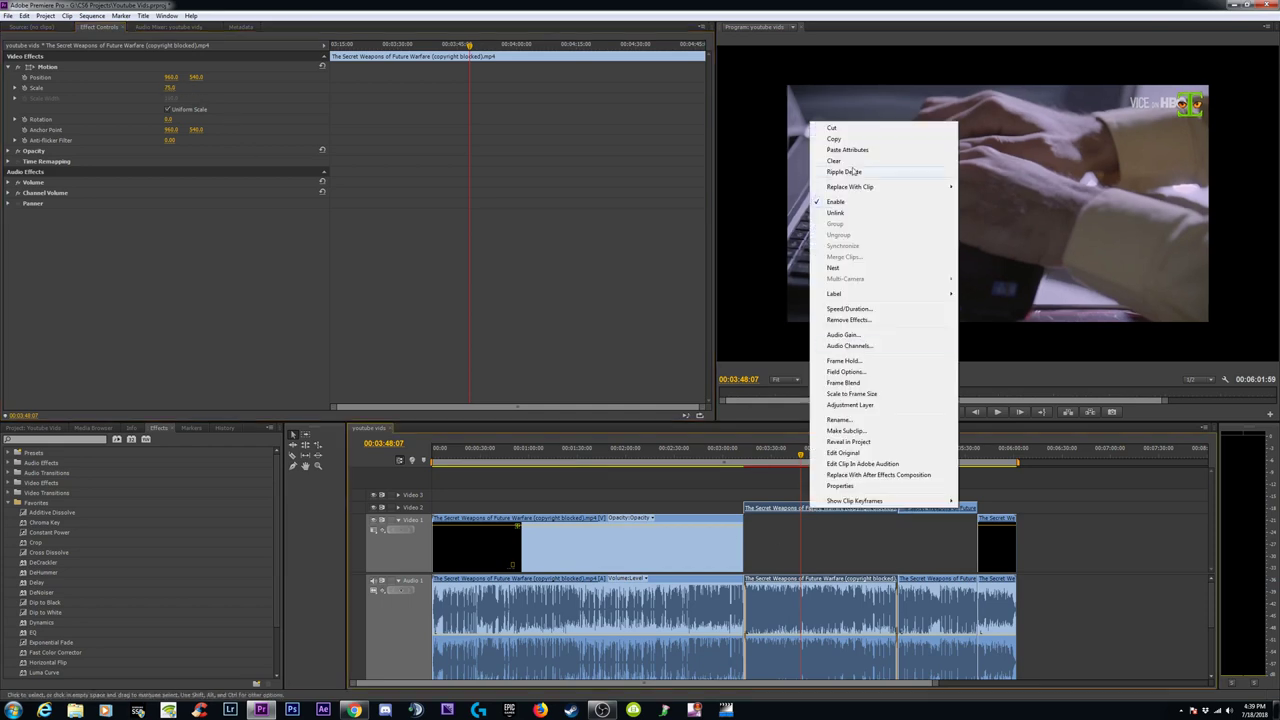
pyautogui.click(837, 140)
pyautogui.click(928, 508)
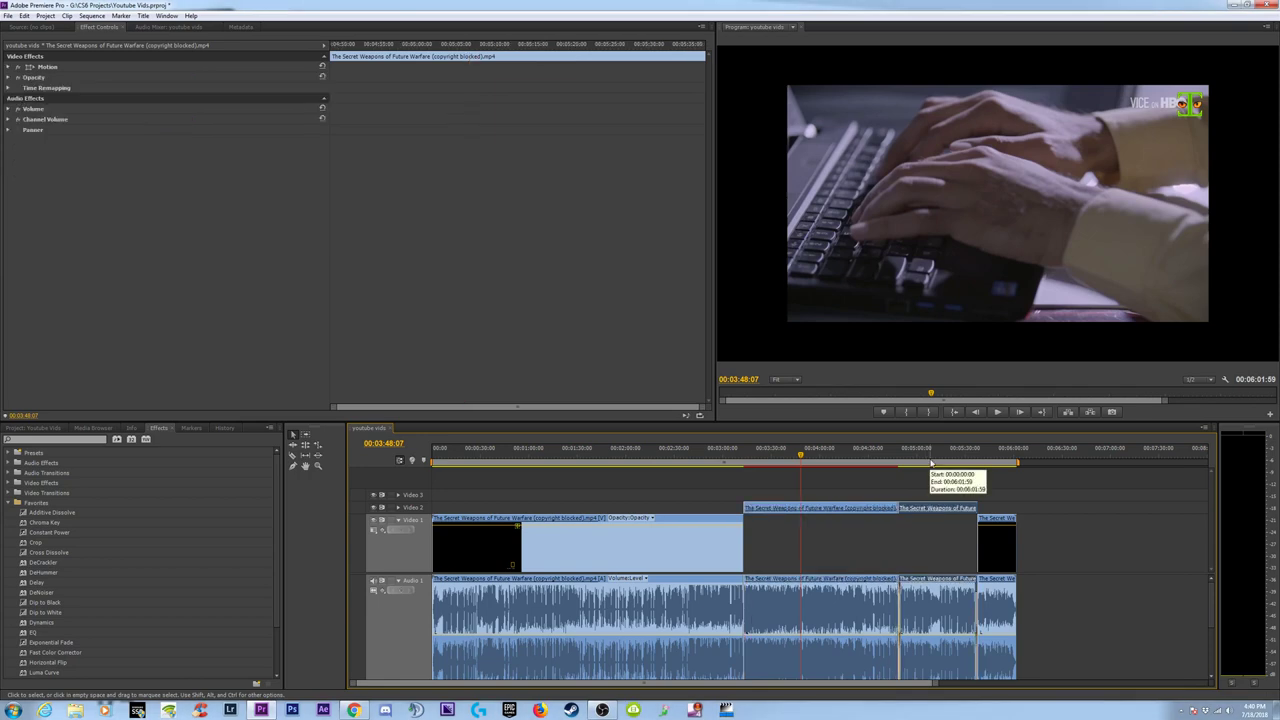
pyautogui.click(930, 452)
pyautogui.rightClick(935, 510)
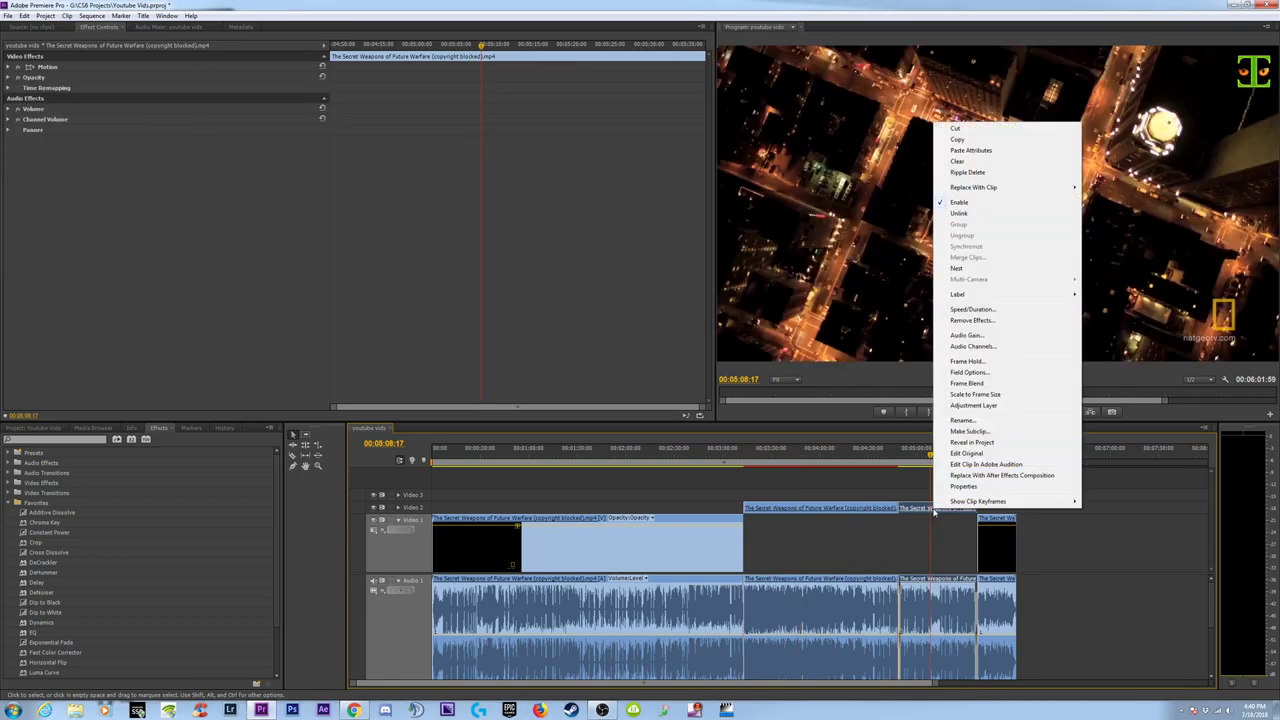
pyautogui.click(968, 150)
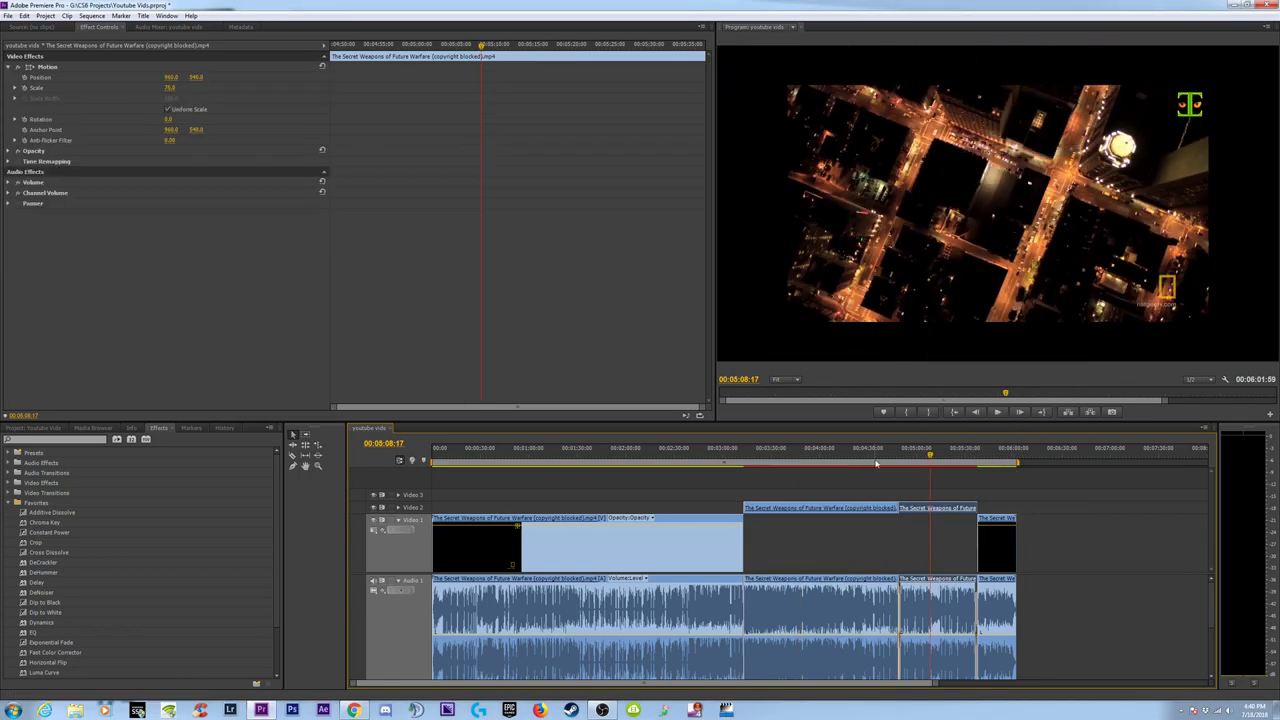
# Switch to Windows Explorer and search the Images folder for "tac times"
pyautogui.click(74, 711)
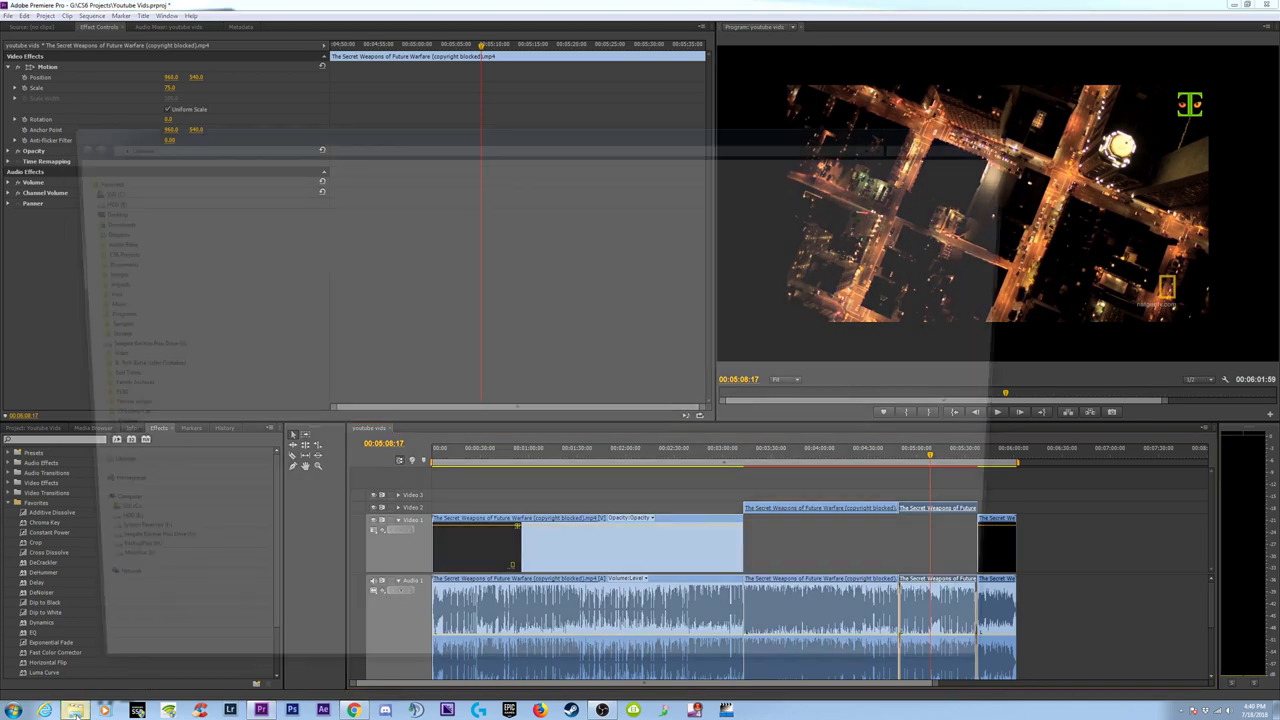
pyautogui.click(117, 272)
pyautogui.click(946, 143)
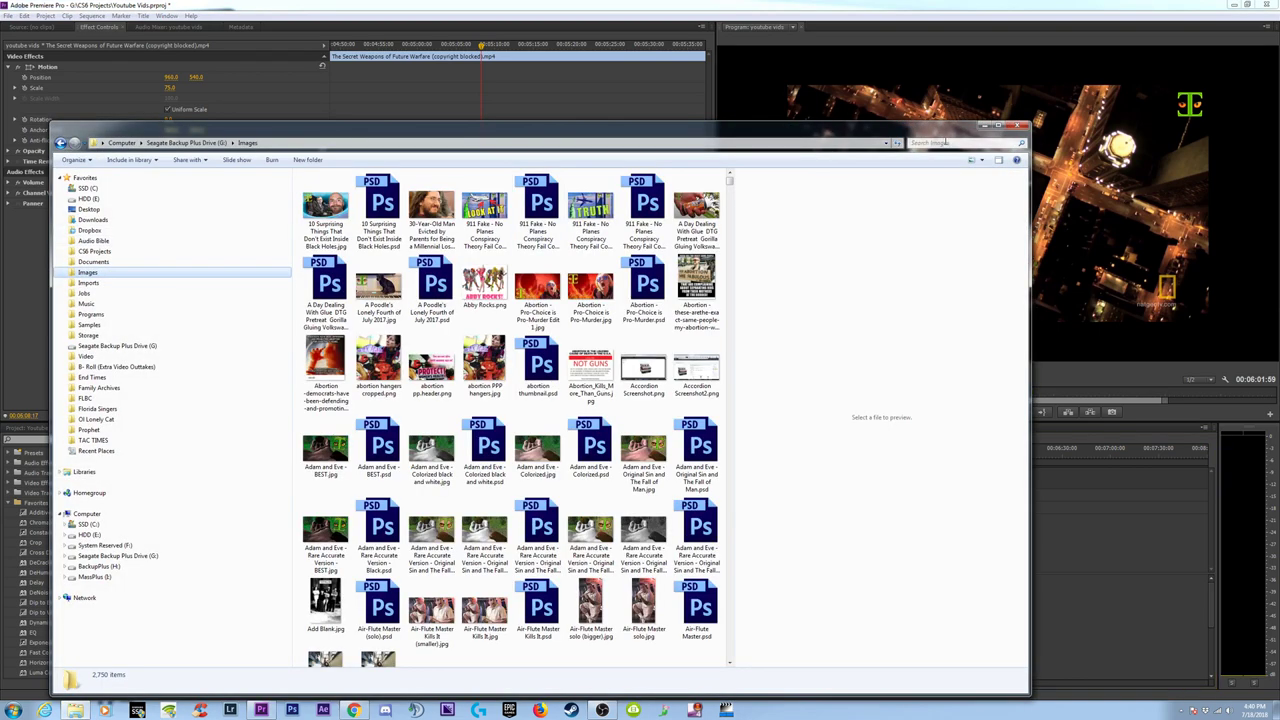
pyautogui.write('flat')
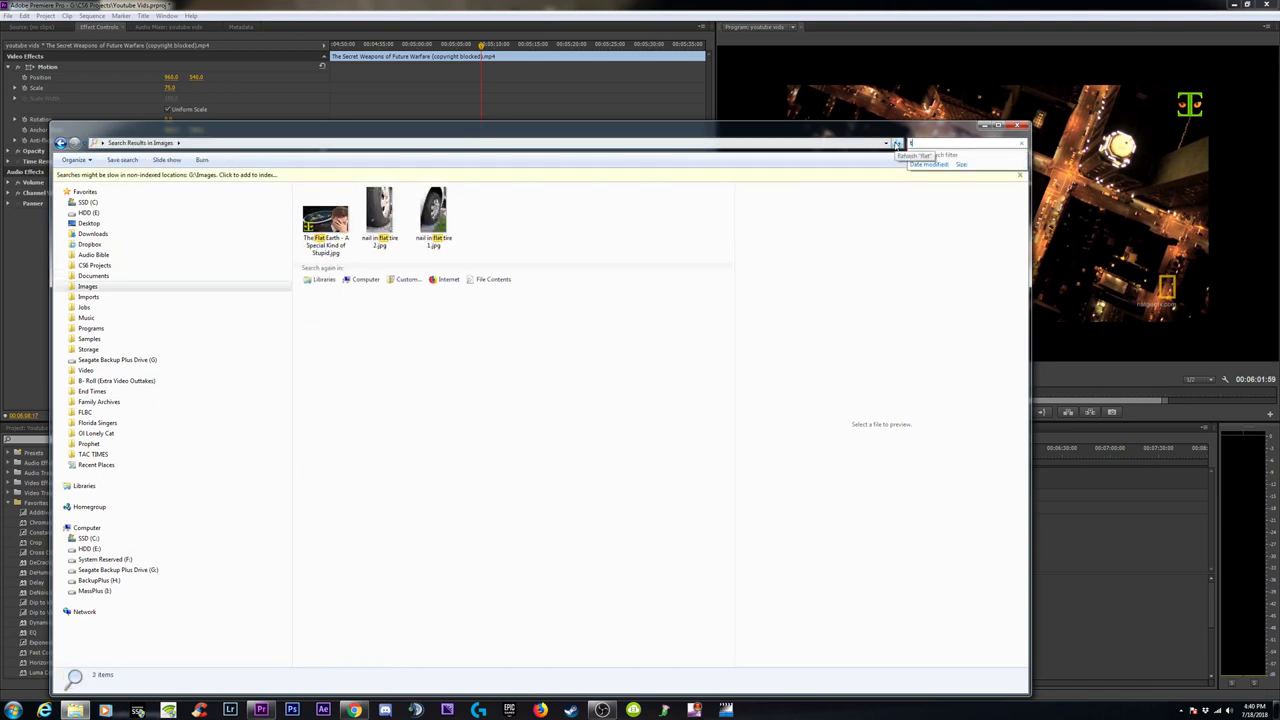
pyautogui.write('tac times')
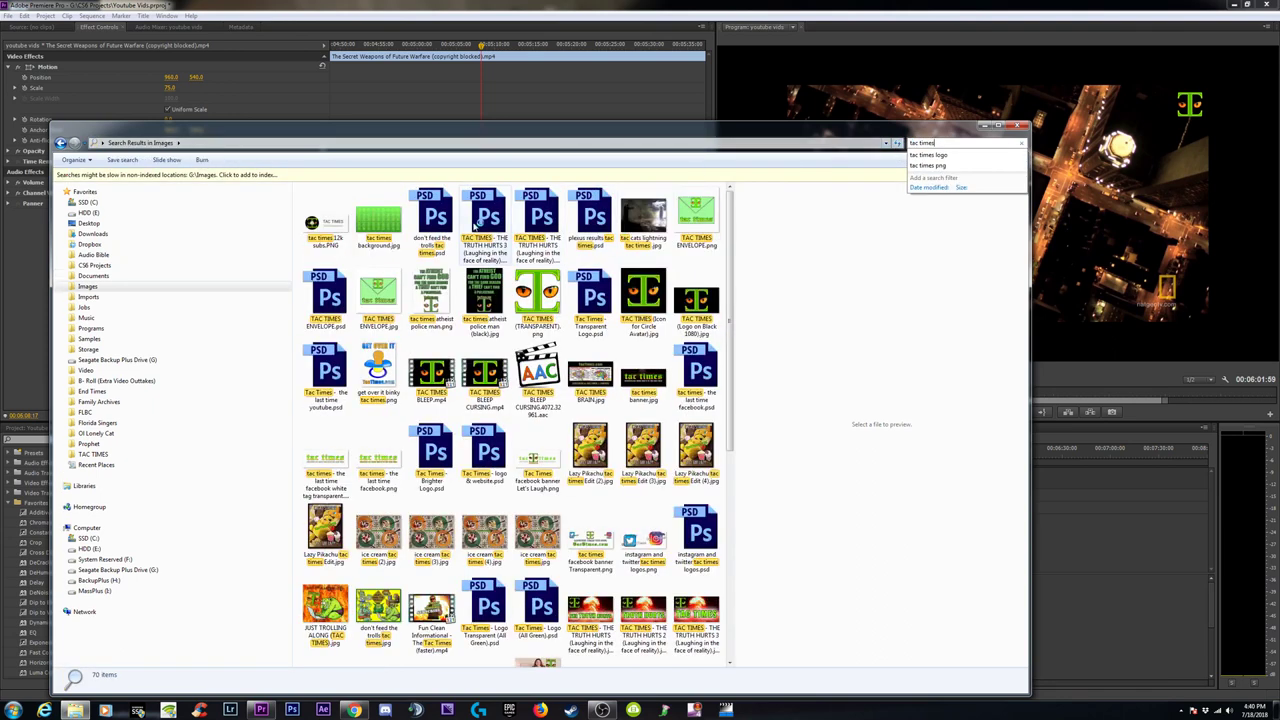
# Place tac times background.jpg on Video 1 in Premiere Pro and stretch it to span beneath both clips on Video 2
pyautogui.click(382, 208)
pyautogui.click(484, 215)
pyautogui.moveTo(555, 131); pyautogui.dragTo(358, 115)
pyautogui.moveTo(280, 190); pyautogui.dragTo(902, 530)
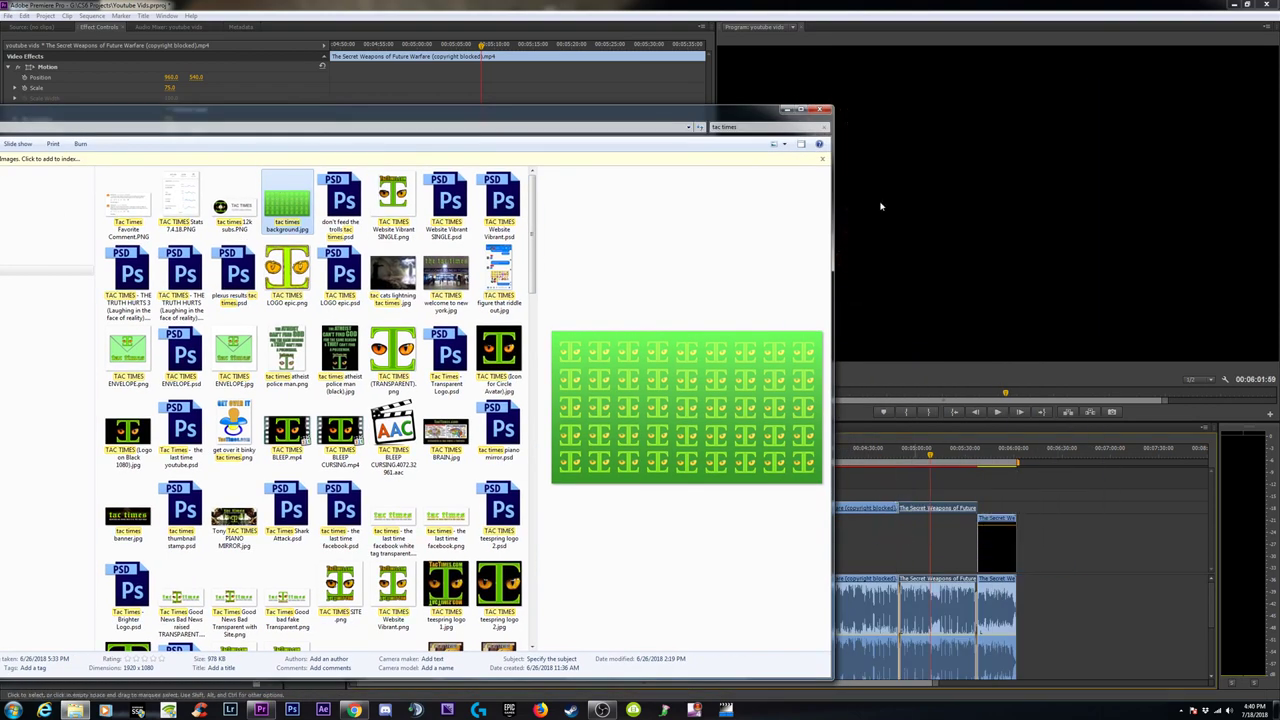
pyautogui.click(793, 115)
pyautogui.click(914, 543)
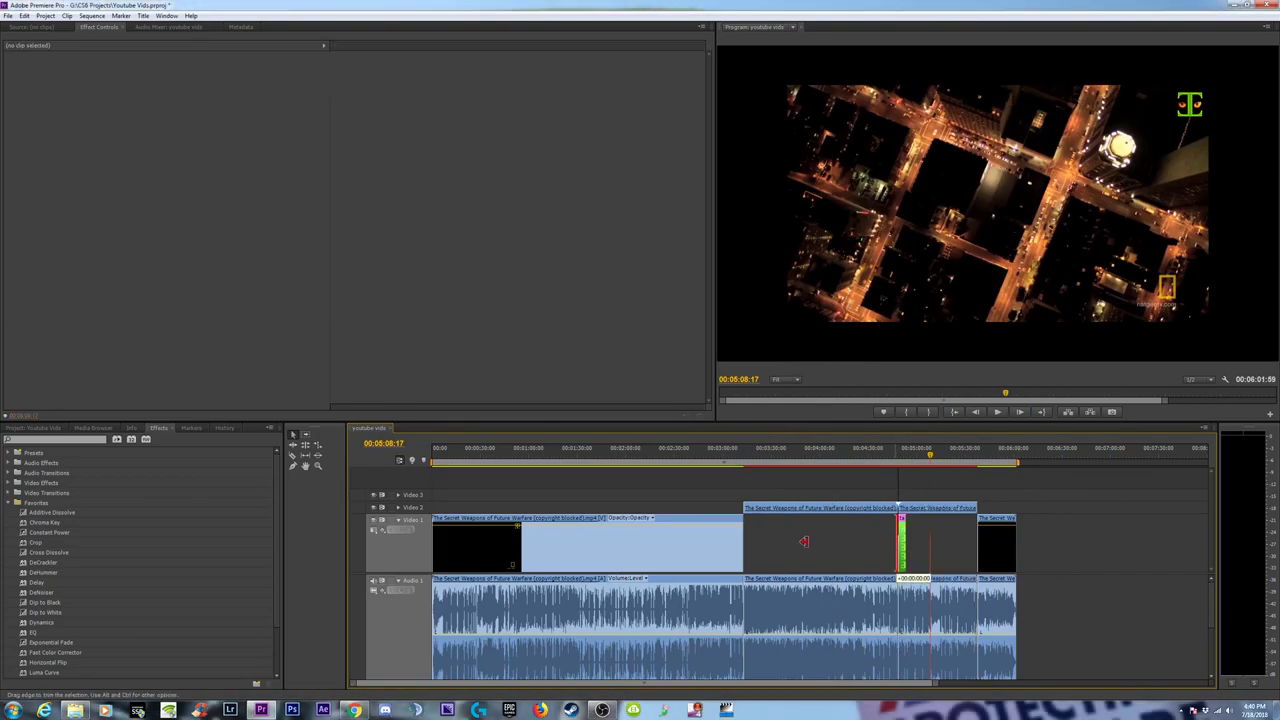
pyautogui.moveTo(914, 543); pyautogui.dragTo(978, 543)
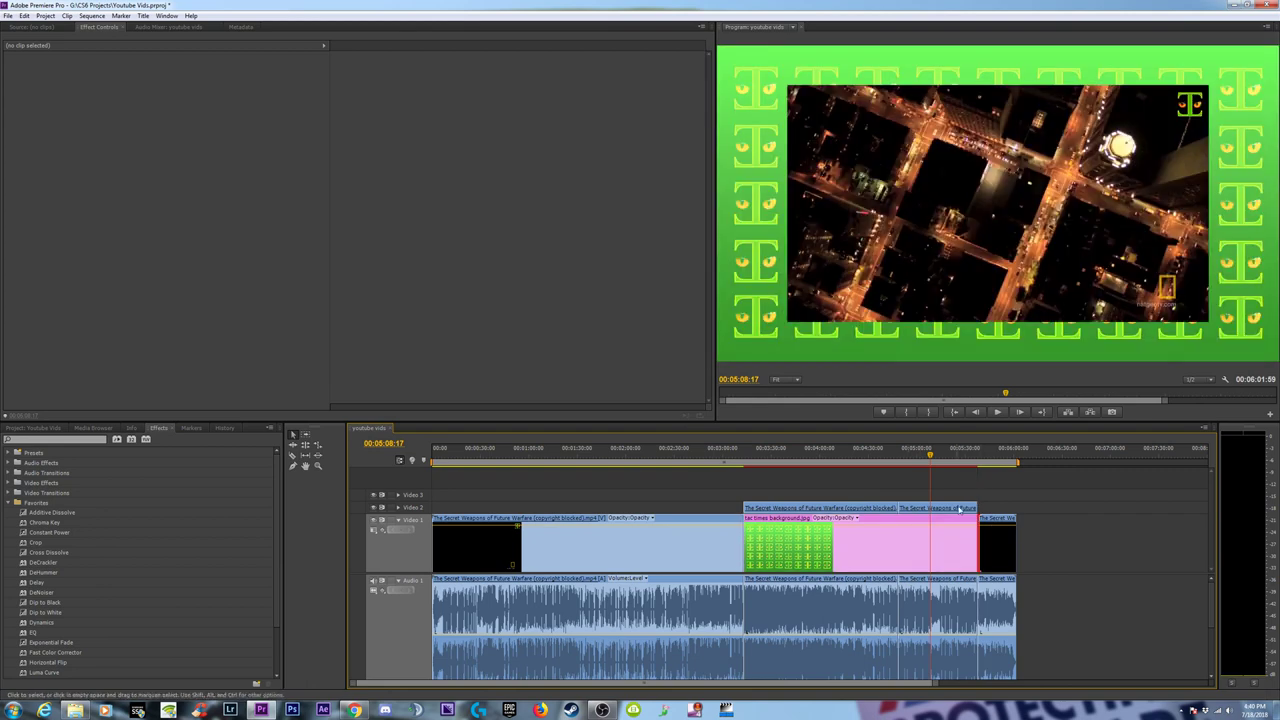
# Preview the scaled clips over the background image at 00:04:17:13 and 00:05:07:22
pyautogui.click(848, 456)
pyautogui.press('-')
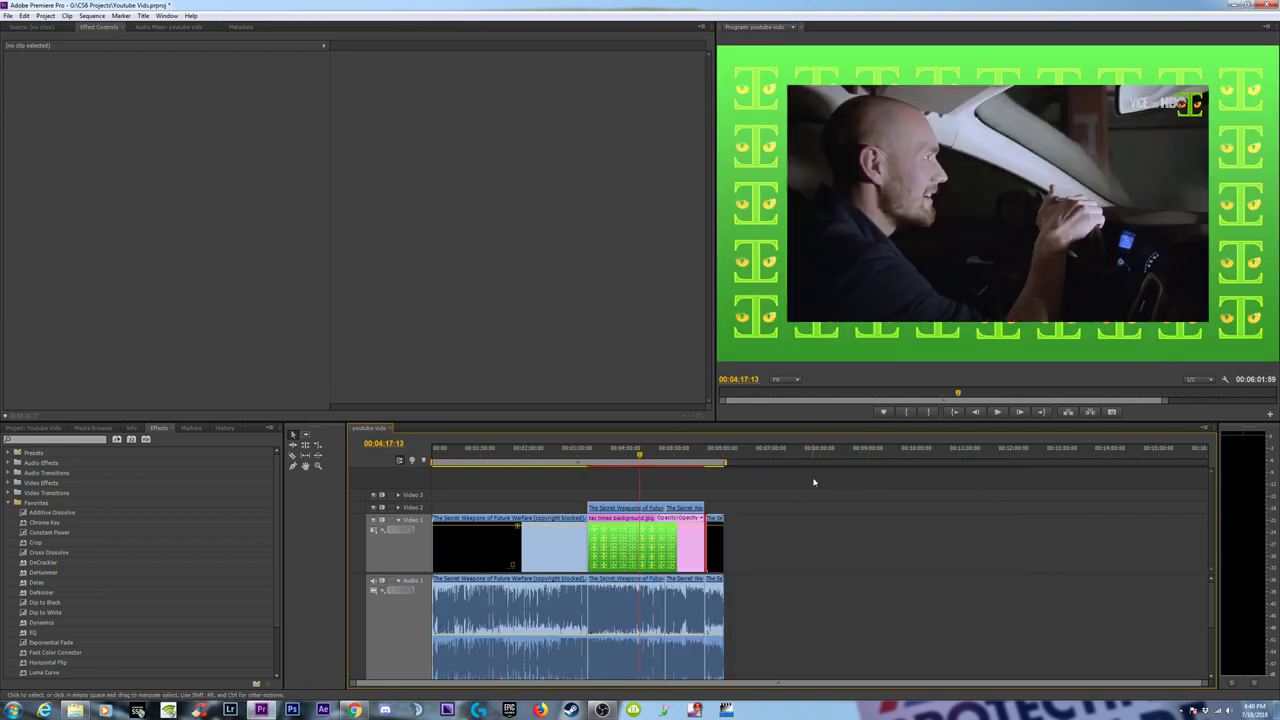
pyautogui.press('=')
pyautogui.click(902, 456)
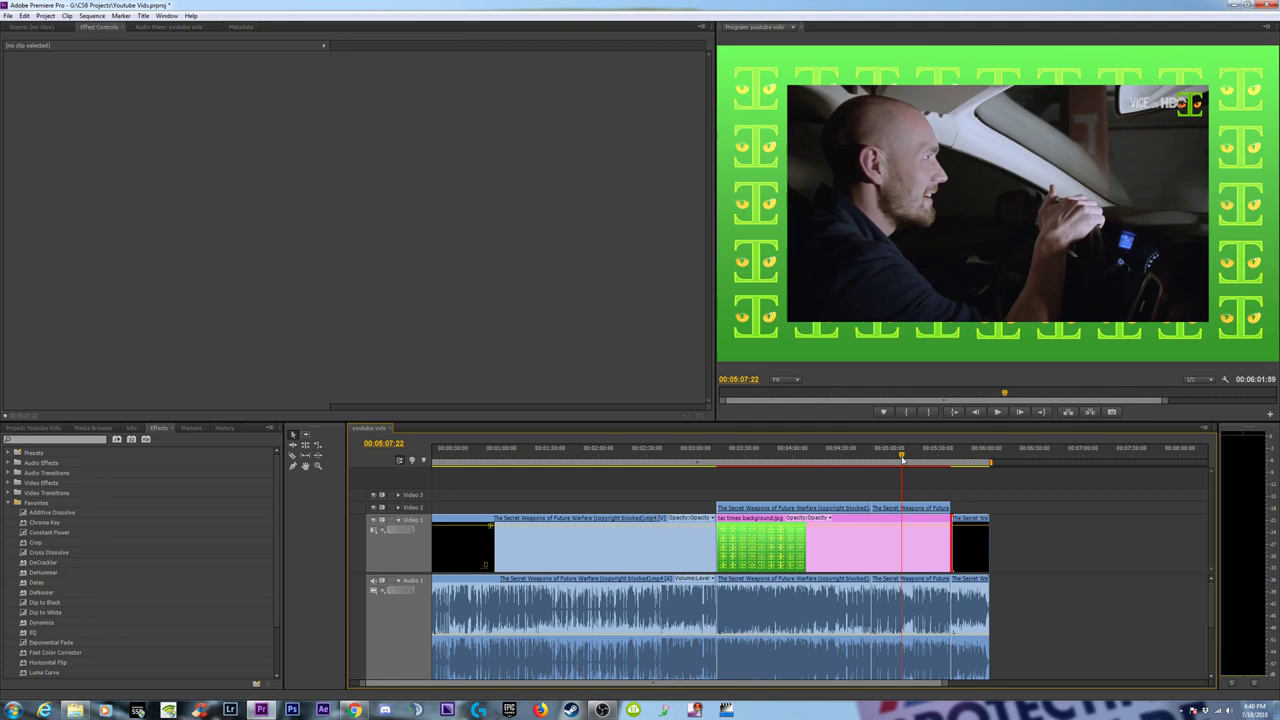
pyautogui.press('-')
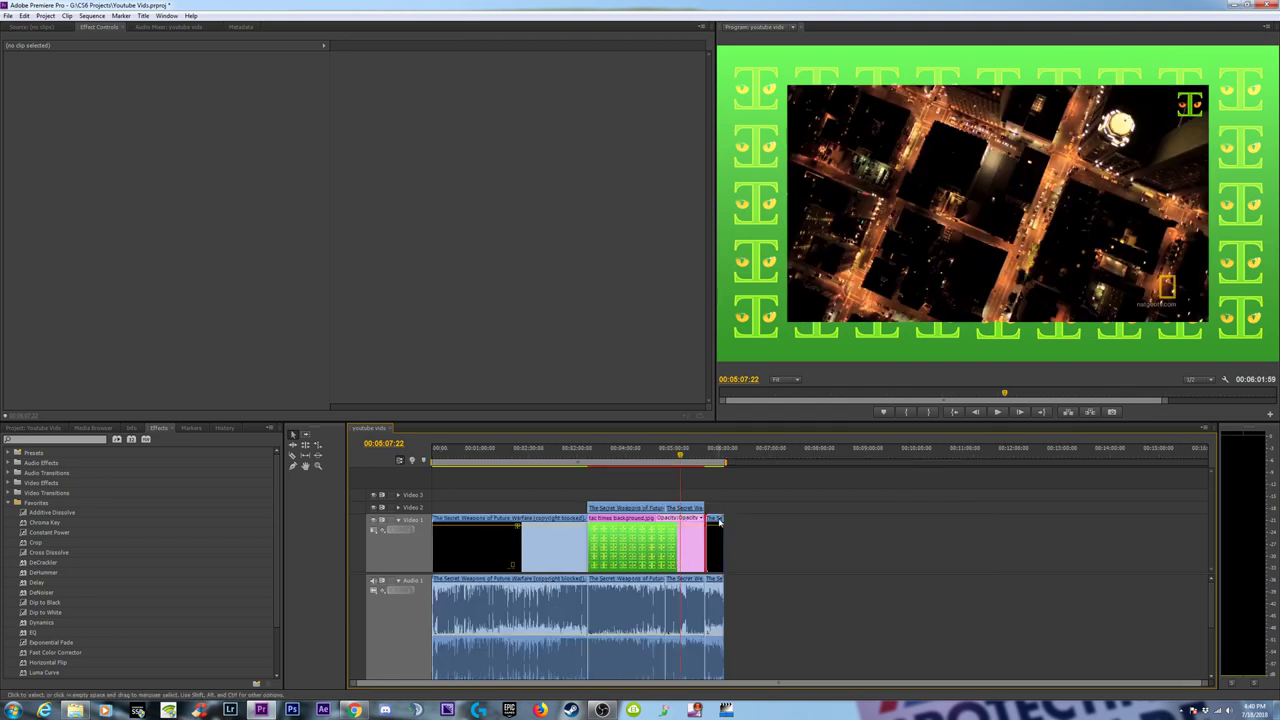
pyautogui.hotkey('ctrl', 'm')
pyautogui.click(765, 239)
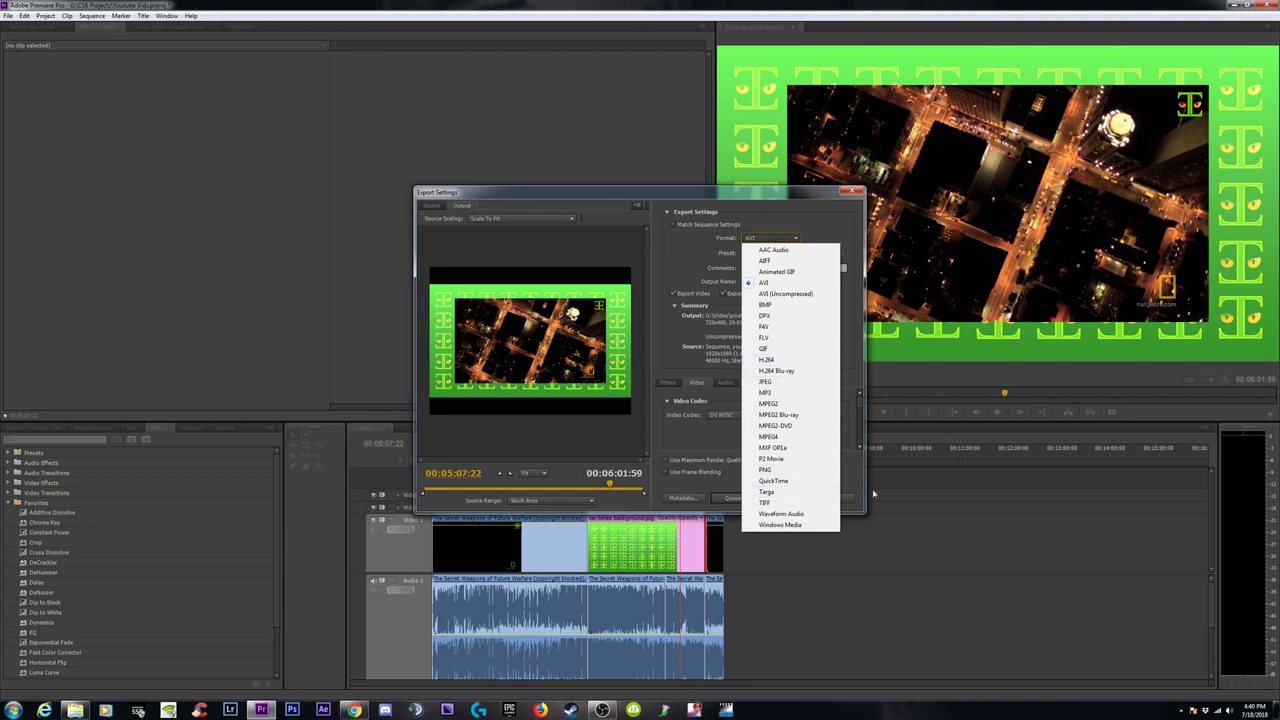
pyautogui.click(771, 362)
pyautogui.click(838, 497)
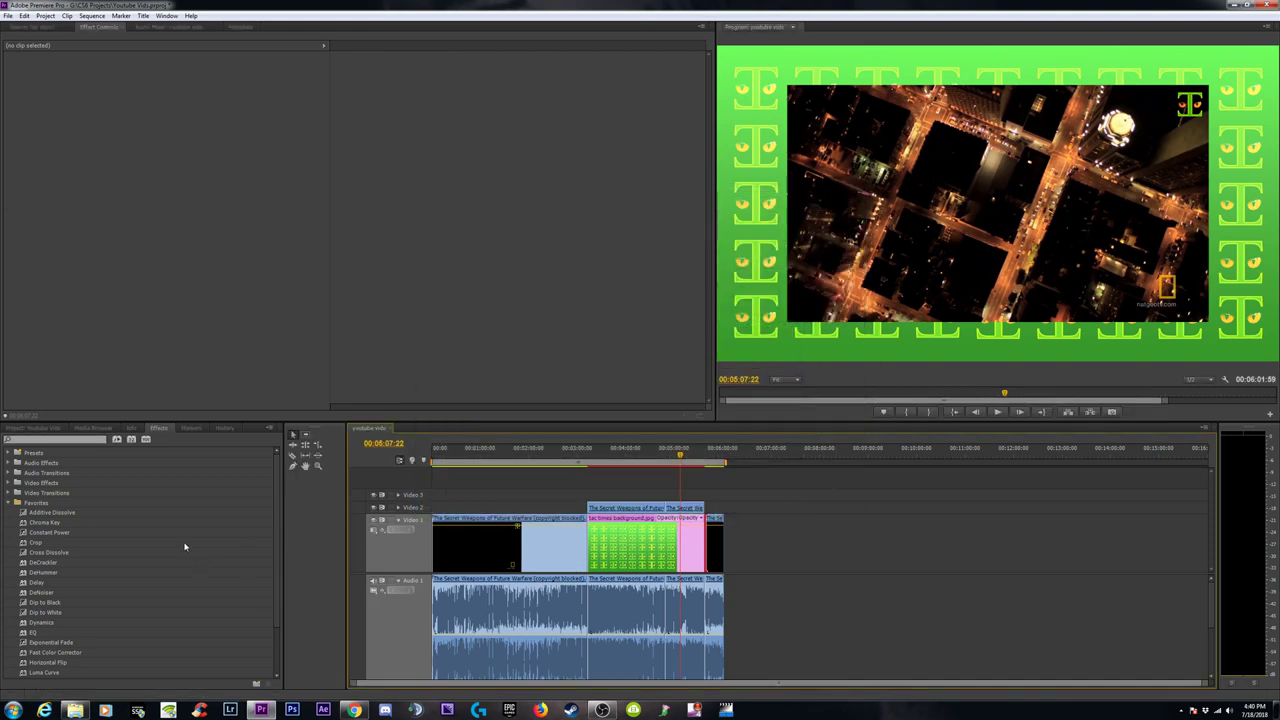
# Check the properties of the source clip The Secret Weapons of Future Warfare (copyright blocked).mp4 in the project, and close them
pyautogui.hotkey('shift', '1')
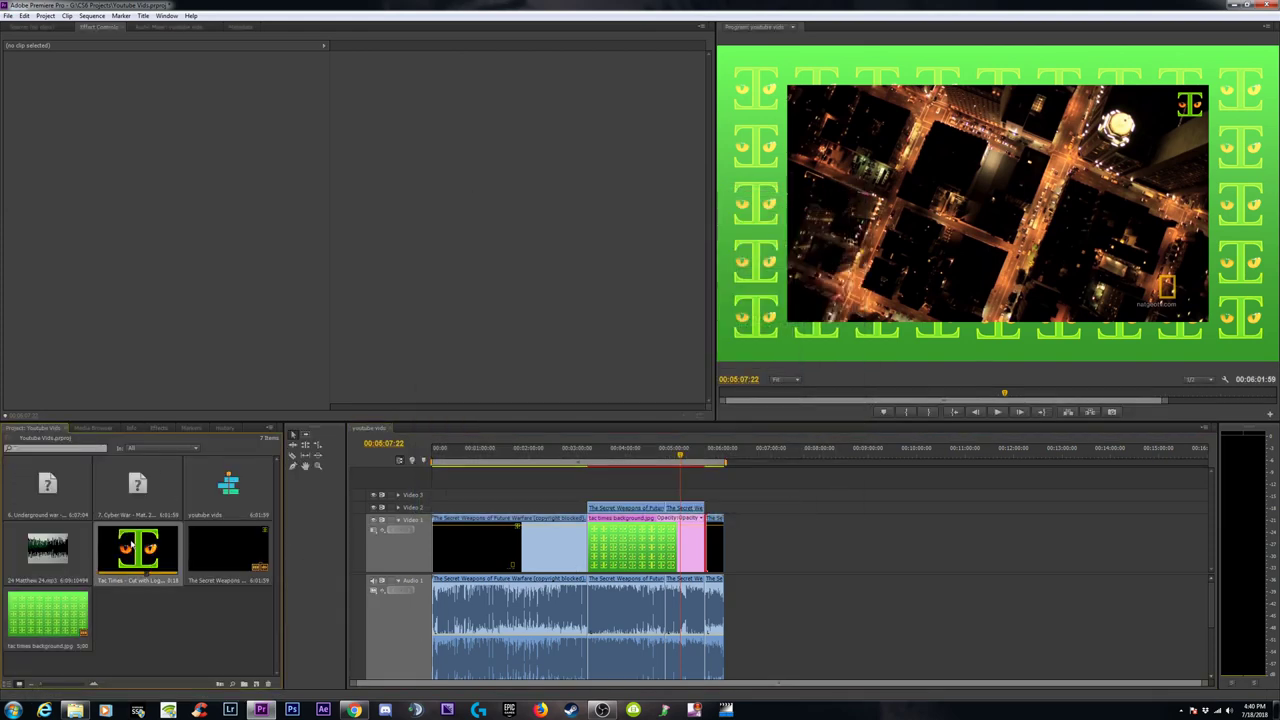
pyautogui.rightClick(219, 548)
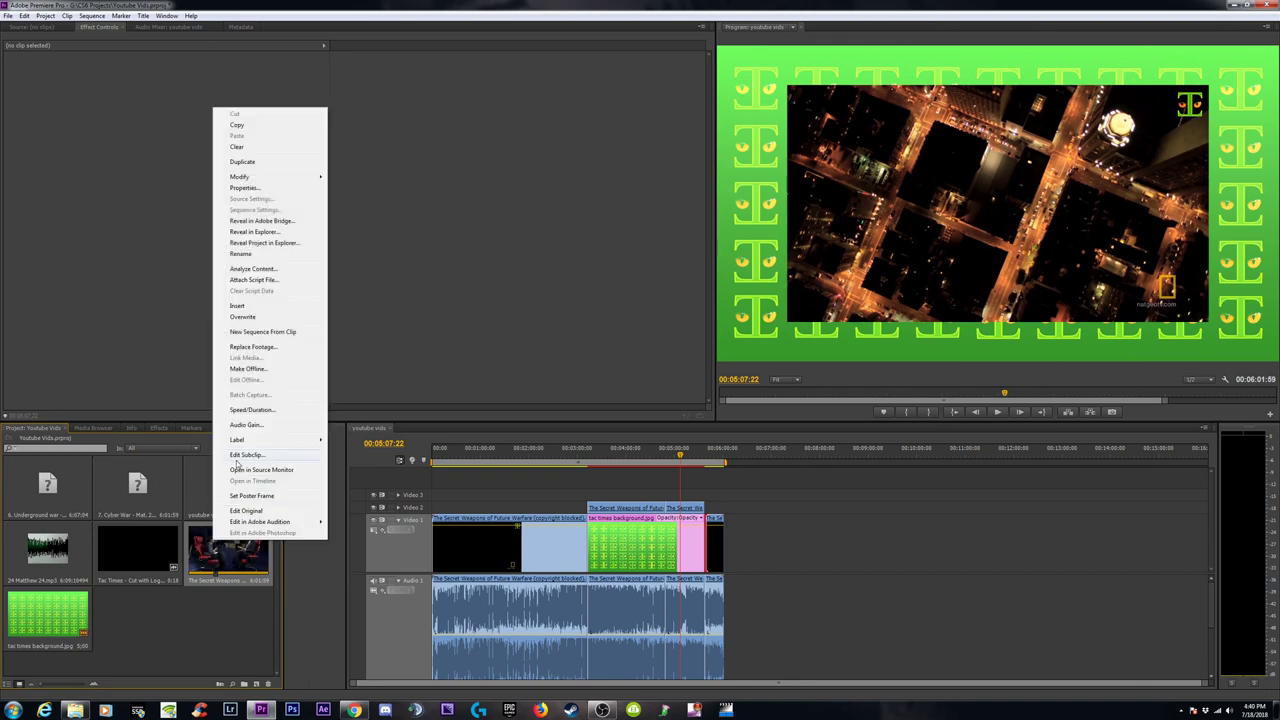
pyautogui.click(250, 187)
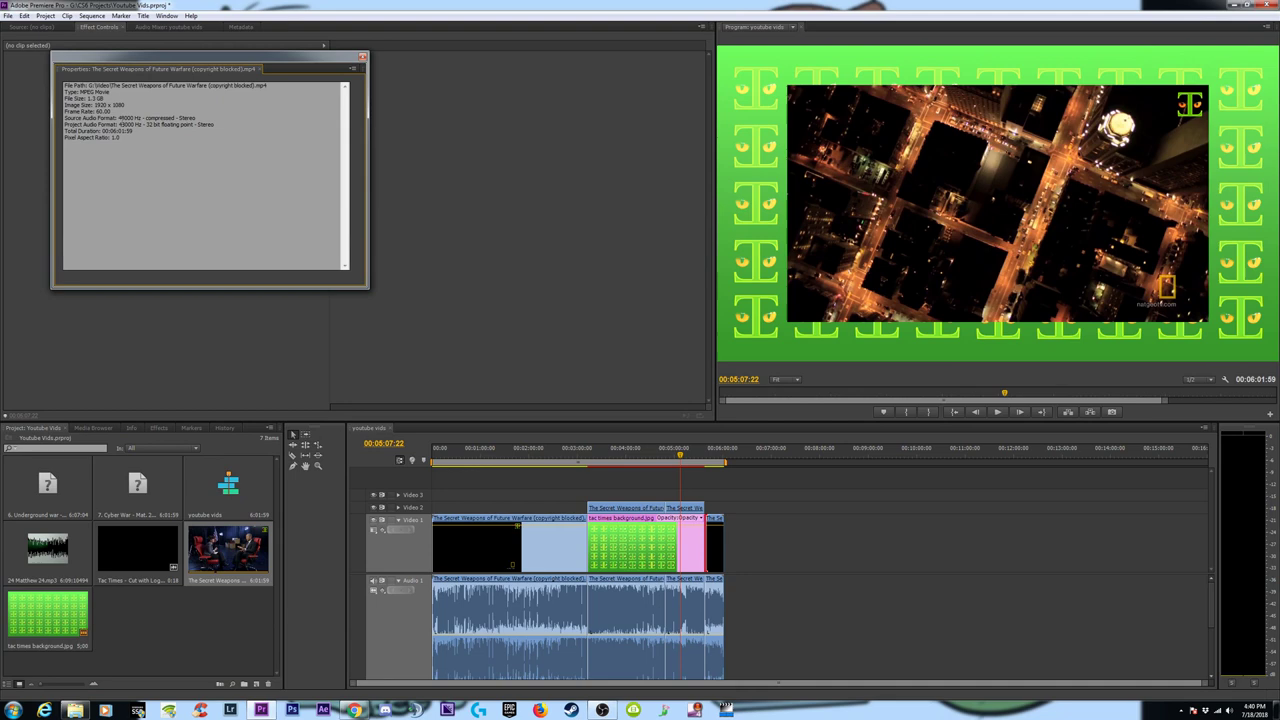
pyautogui.click(363, 57)
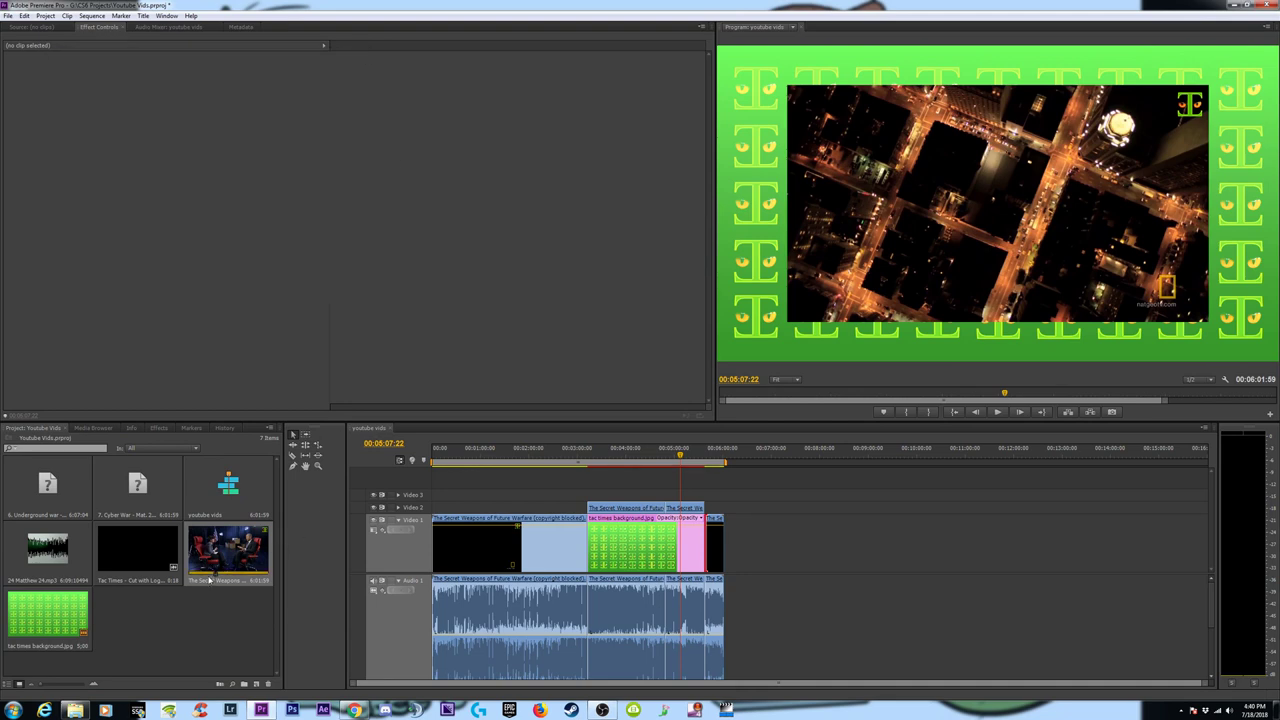
# Switch to Windows Explorer and check the detailed properties of The Secret Weapons of Future Warfare (copyright blocked).mp4 in the Video folder
pyautogui.click(75, 710)
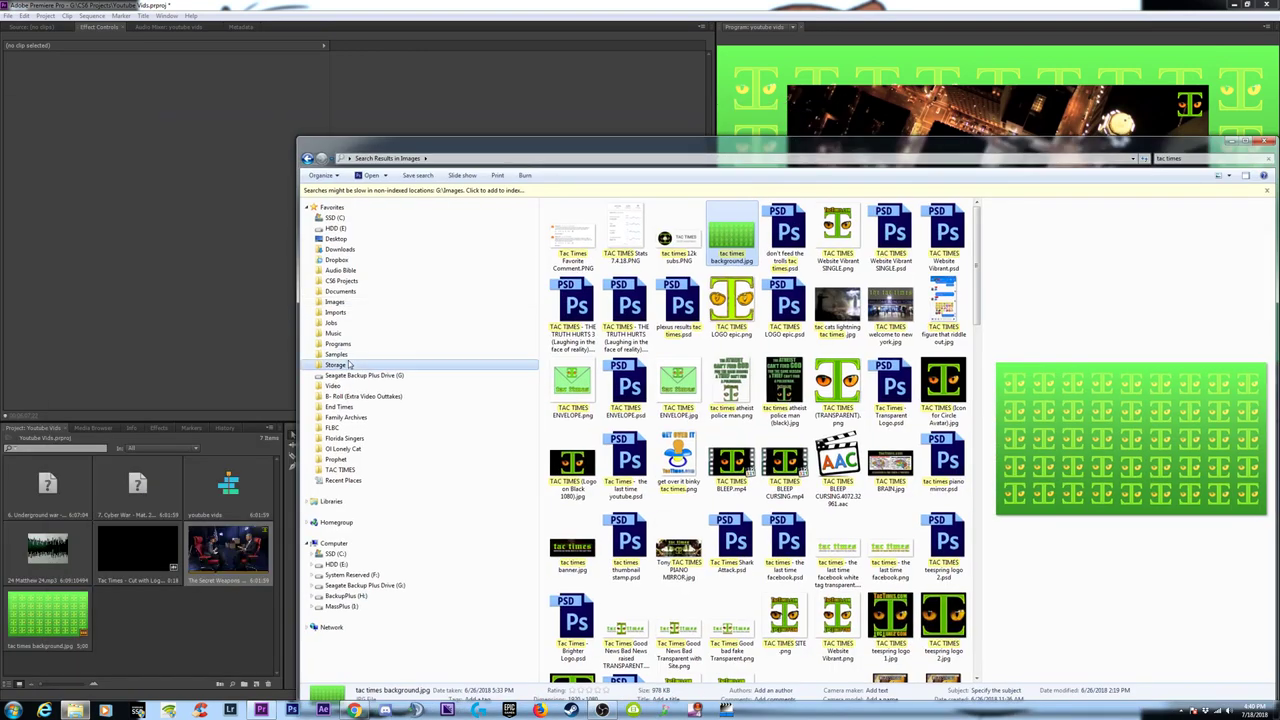
pyautogui.click(343, 434)
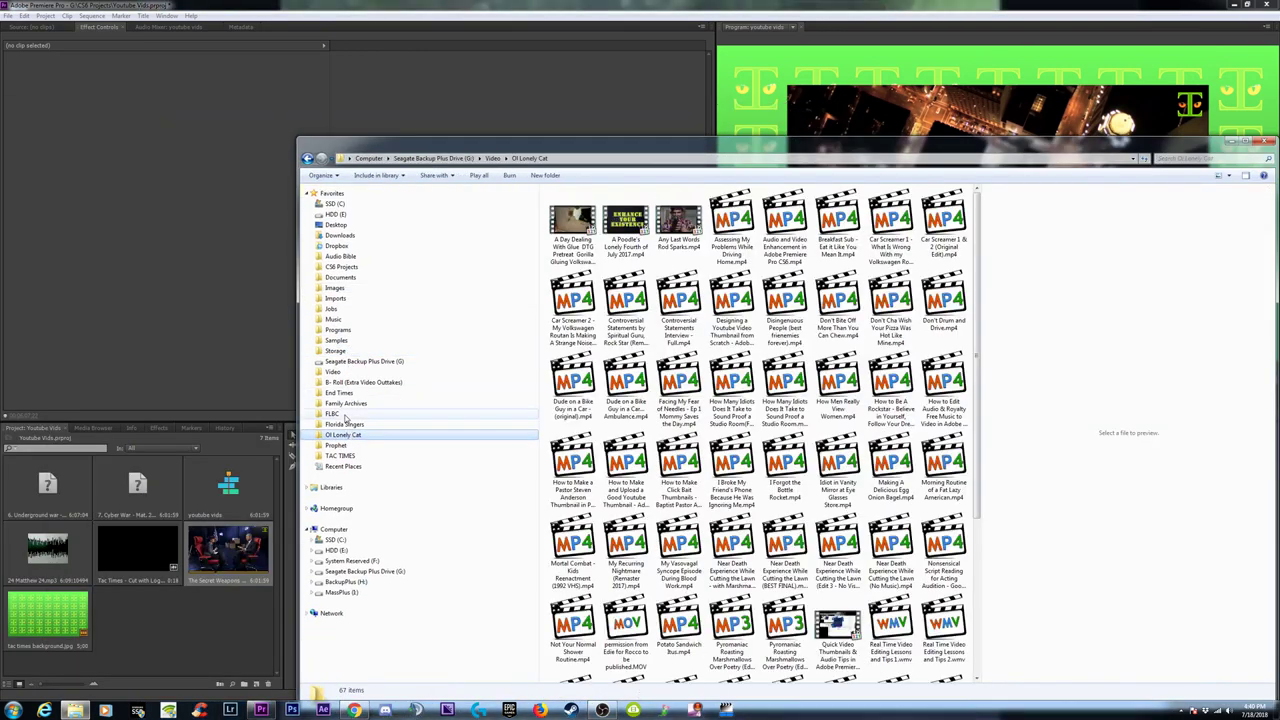
pyautogui.click(332, 371)
pyautogui.click(620, 460)
pyautogui.rightClick(600, 461)
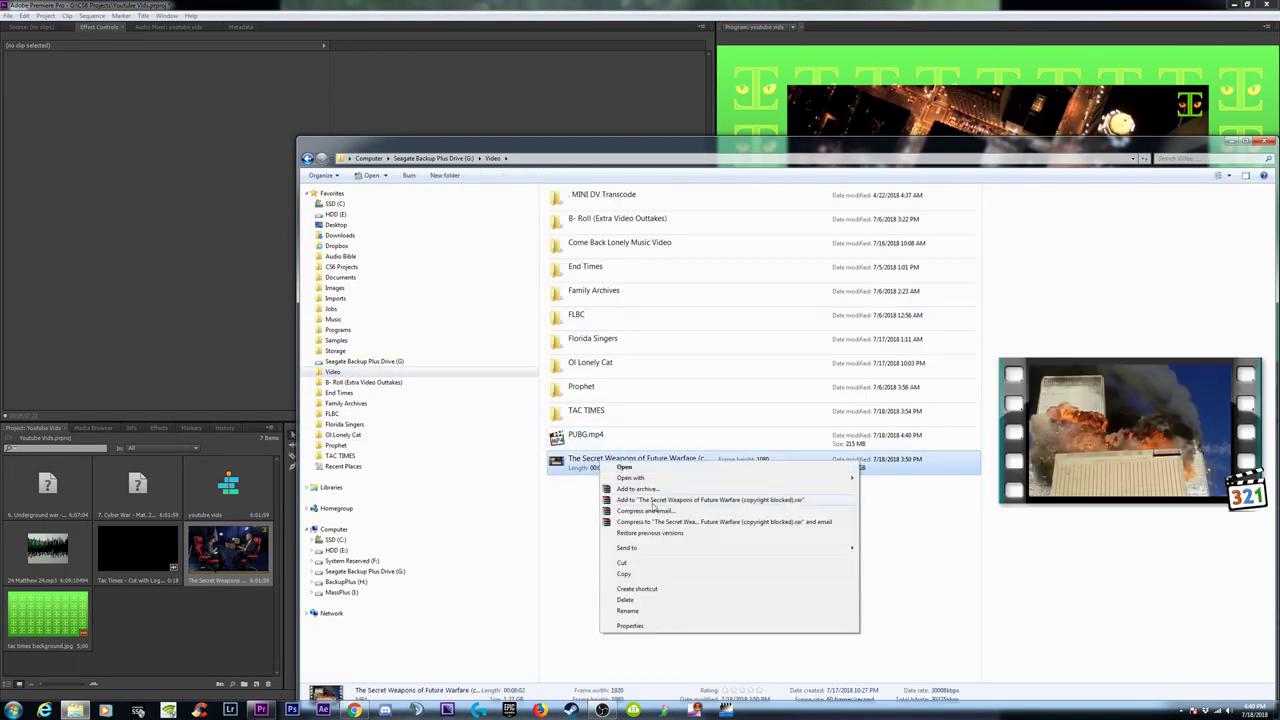
pyautogui.click(632, 625)
pyautogui.click(667, 465)
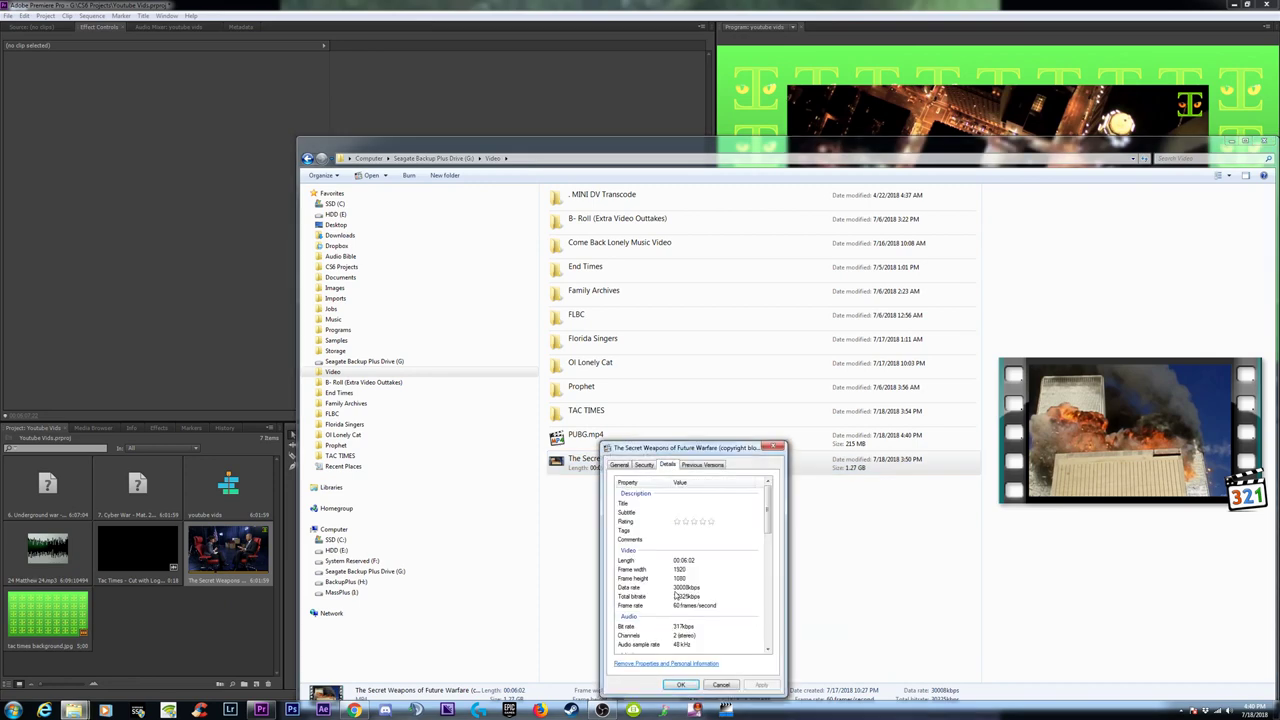
pyautogui.click(681, 685)
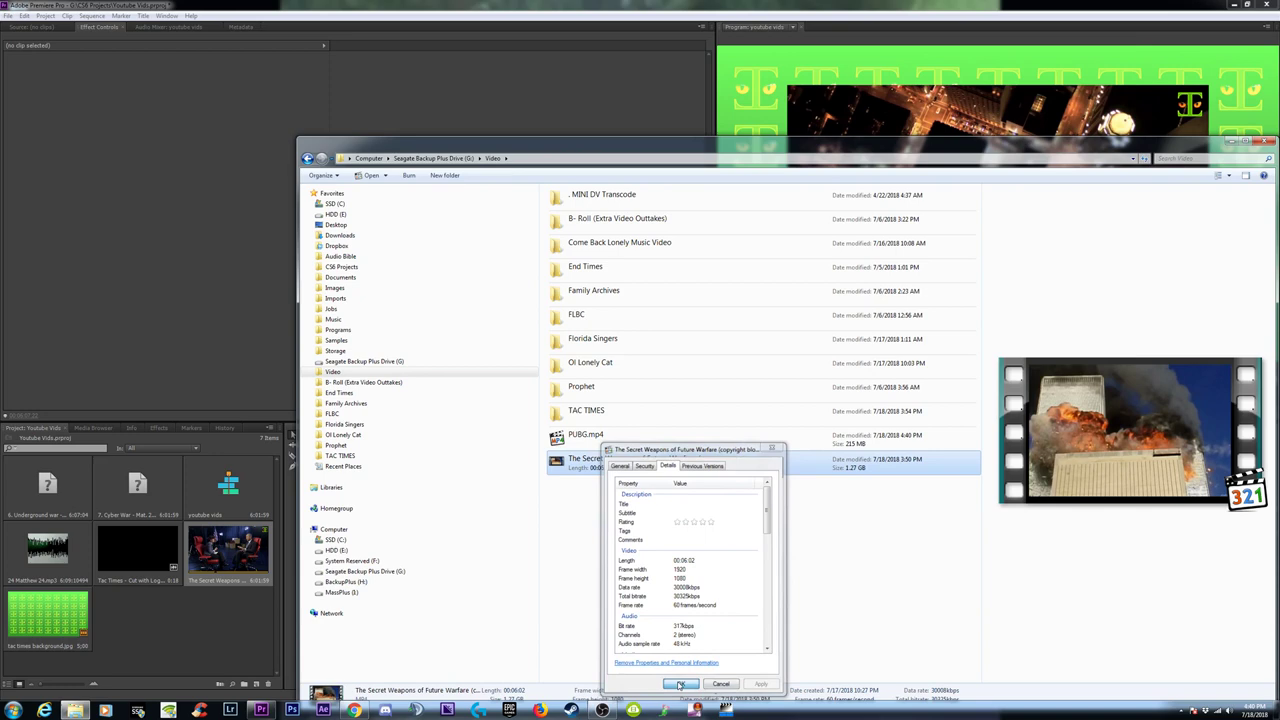
pyautogui.click(1231, 141)
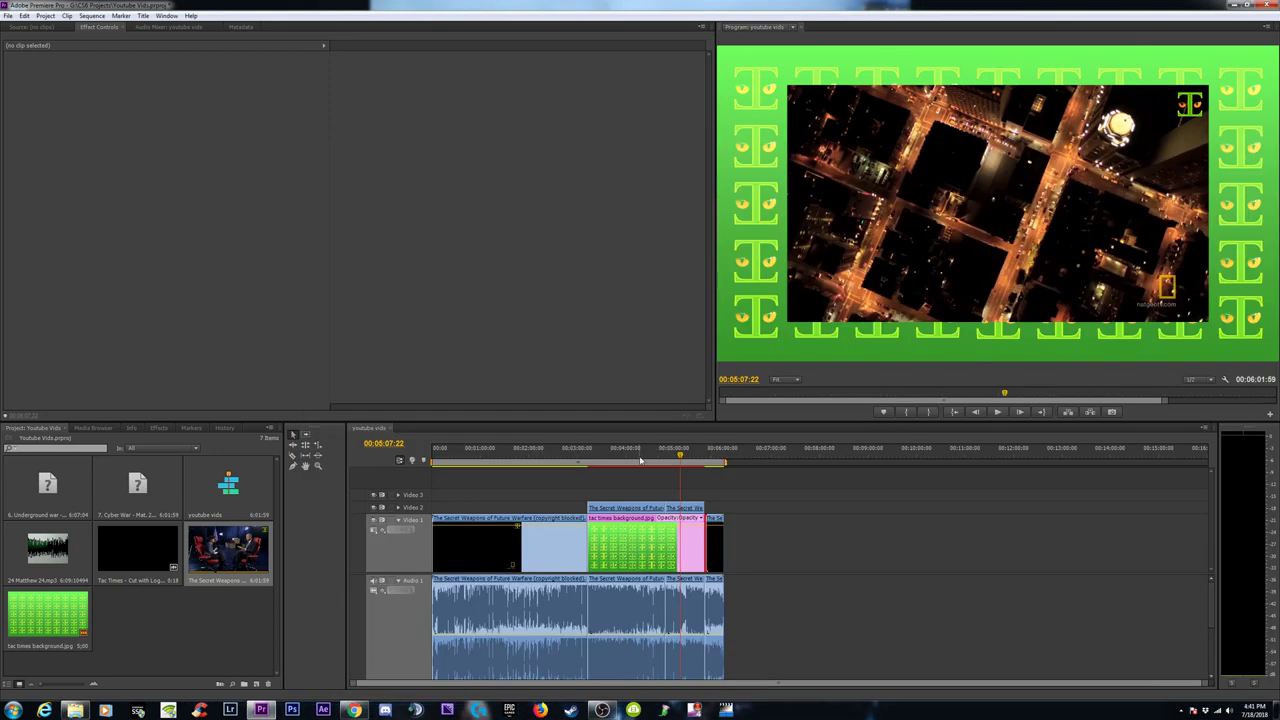
# Open the export settings for the youtube vids sequence and set H.264 format with the HD 1080p 60fps (30Mbps) preset
pyautogui.click(548, 464)
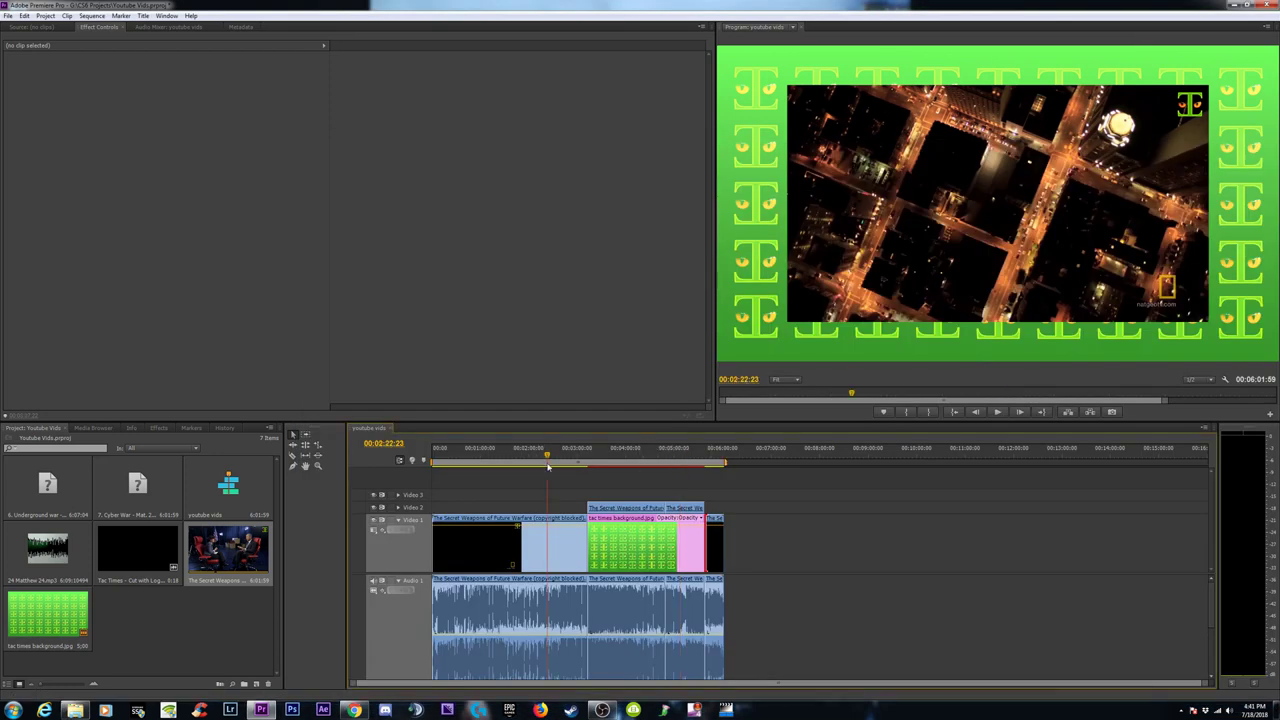
pyautogui.hotkey('ctrl', 'm')
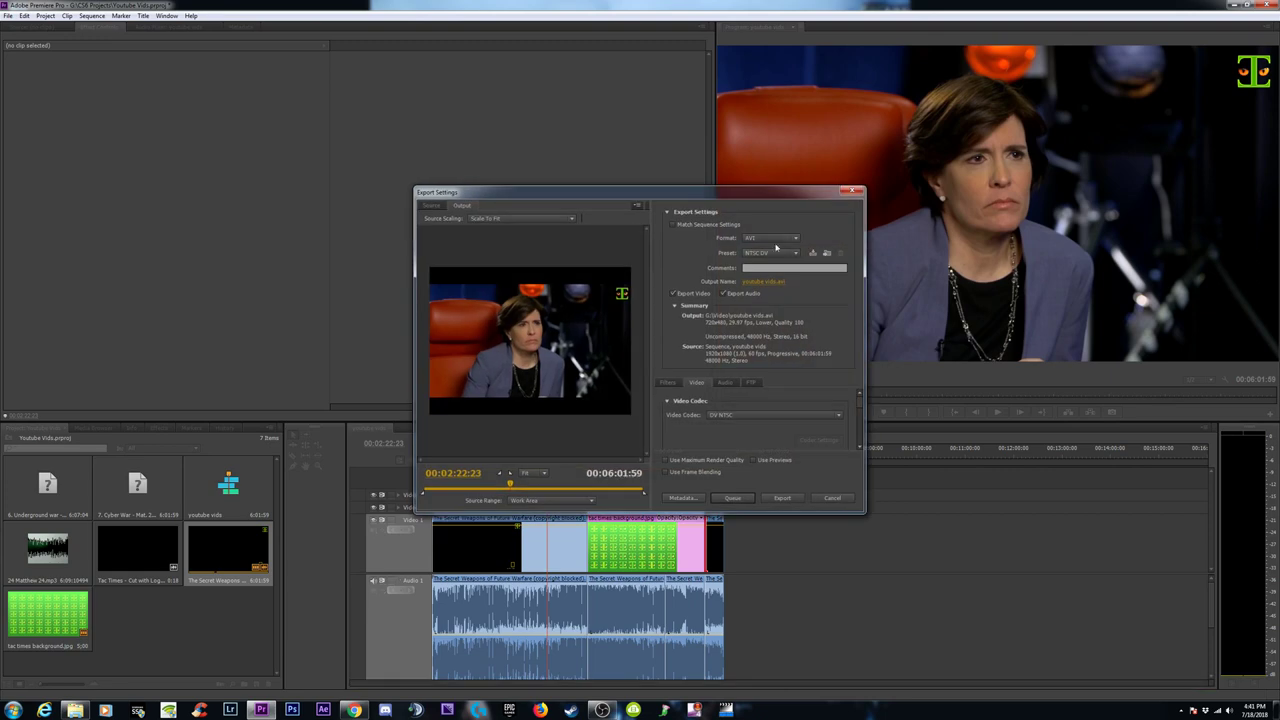
pyautogui.click(774, 239)
pyautogui.click(767, 362)
pyautogui.click(790, 255)
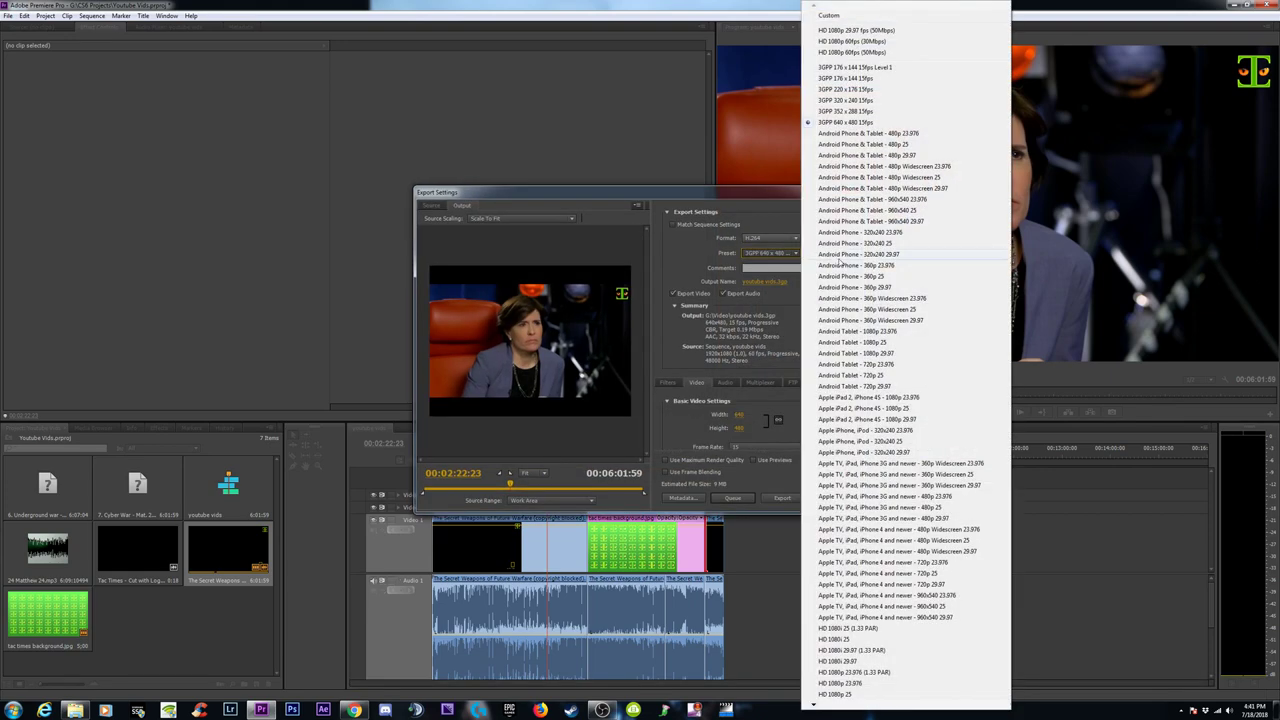
pyautogui.click(848, 42)
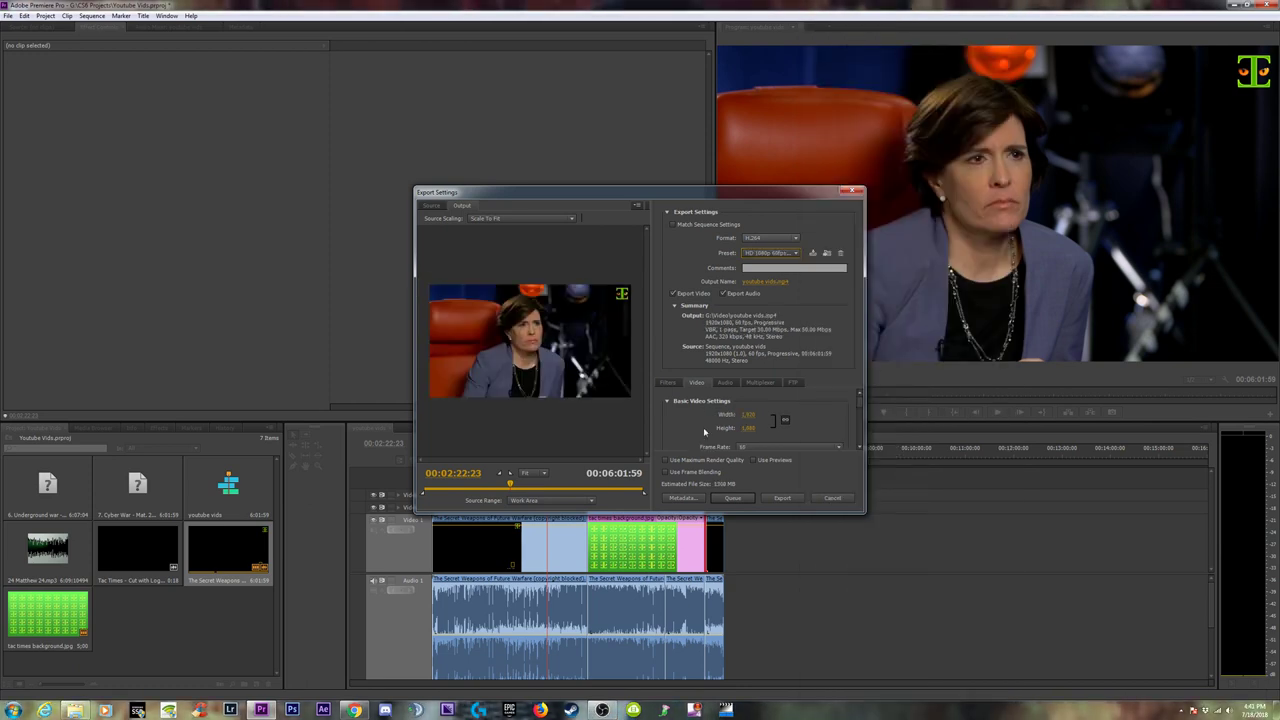
# Set the export's output file to The Secret Weapons of Future Warfare (copyright fix).mp4 in the Video folder
pyautogui.click(765, 282)
pyautogui.click(382, 386)
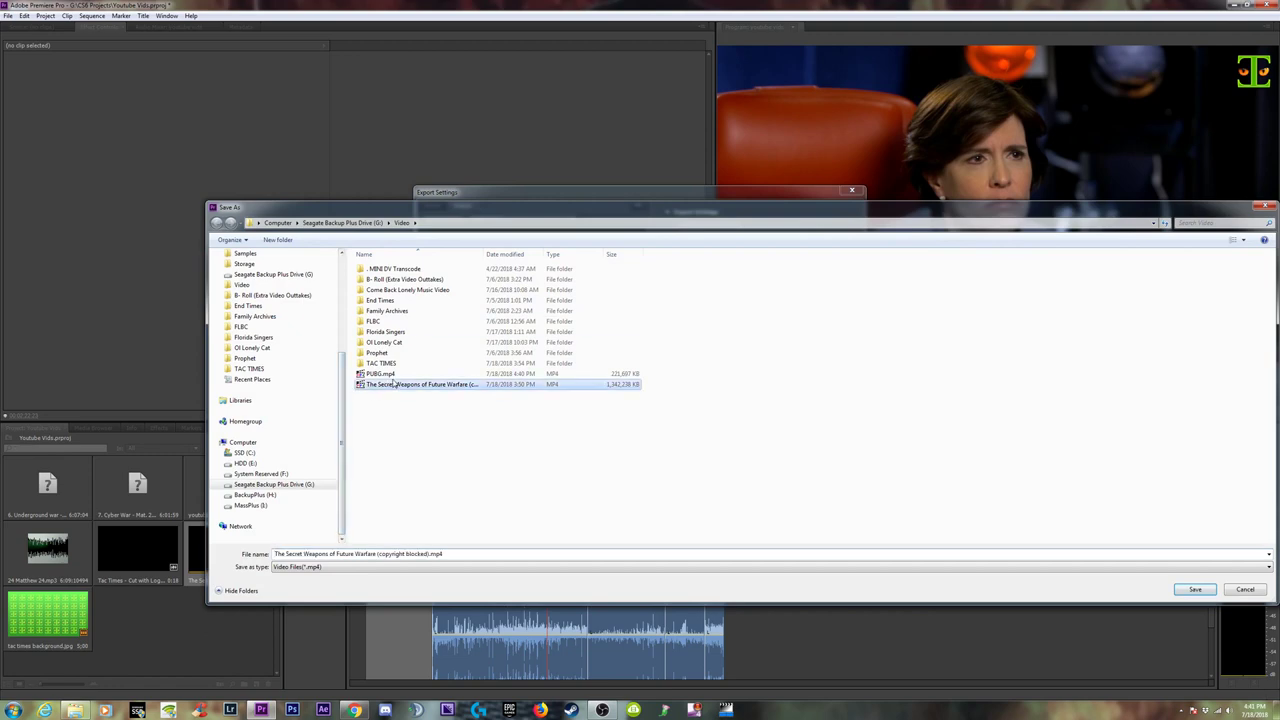
pyautogui.click(385, 553)
pyautogui.click(385, 553)
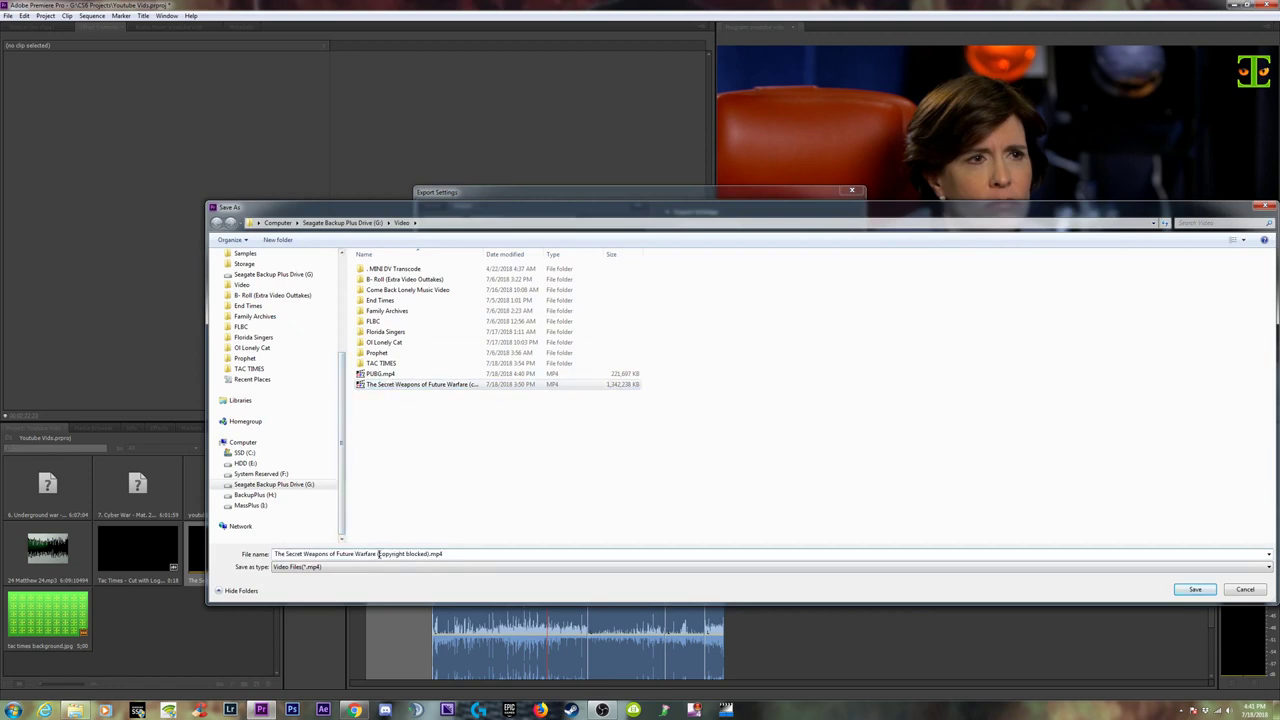
pyautogui.moveTo(405, 554); pyautogui.dragTo(421, 554)
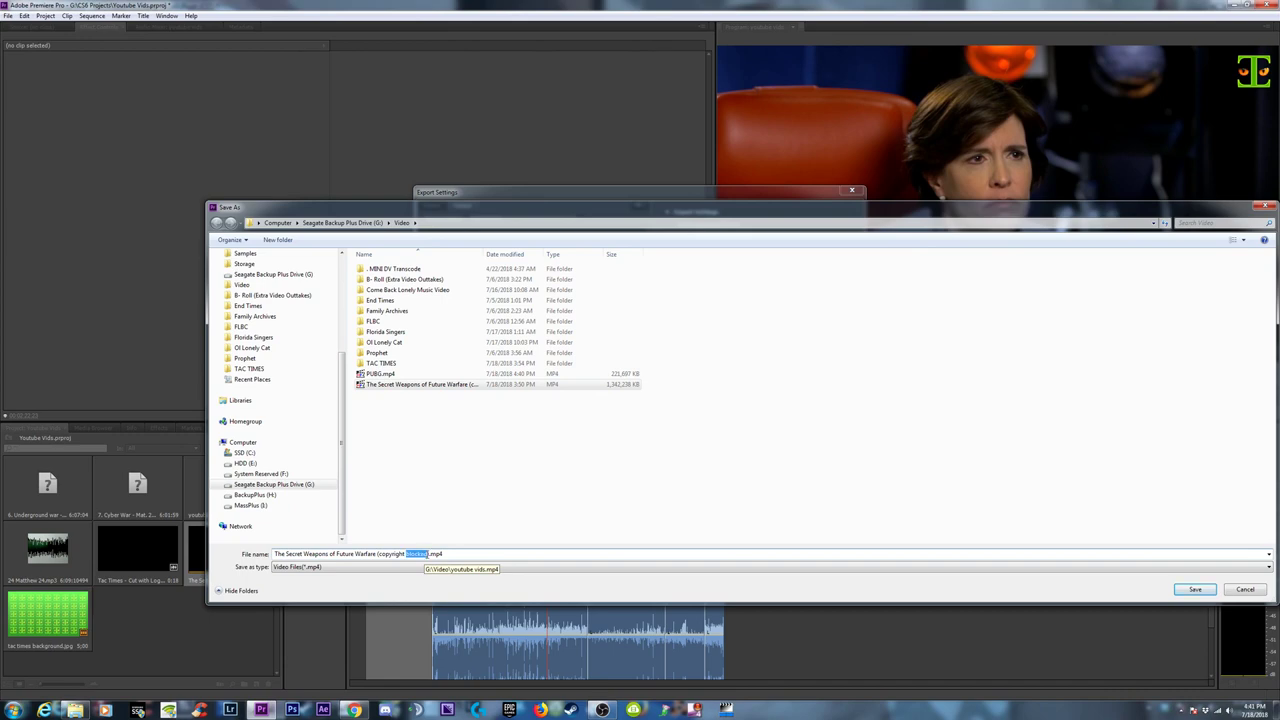
pyautogui.write('fix')
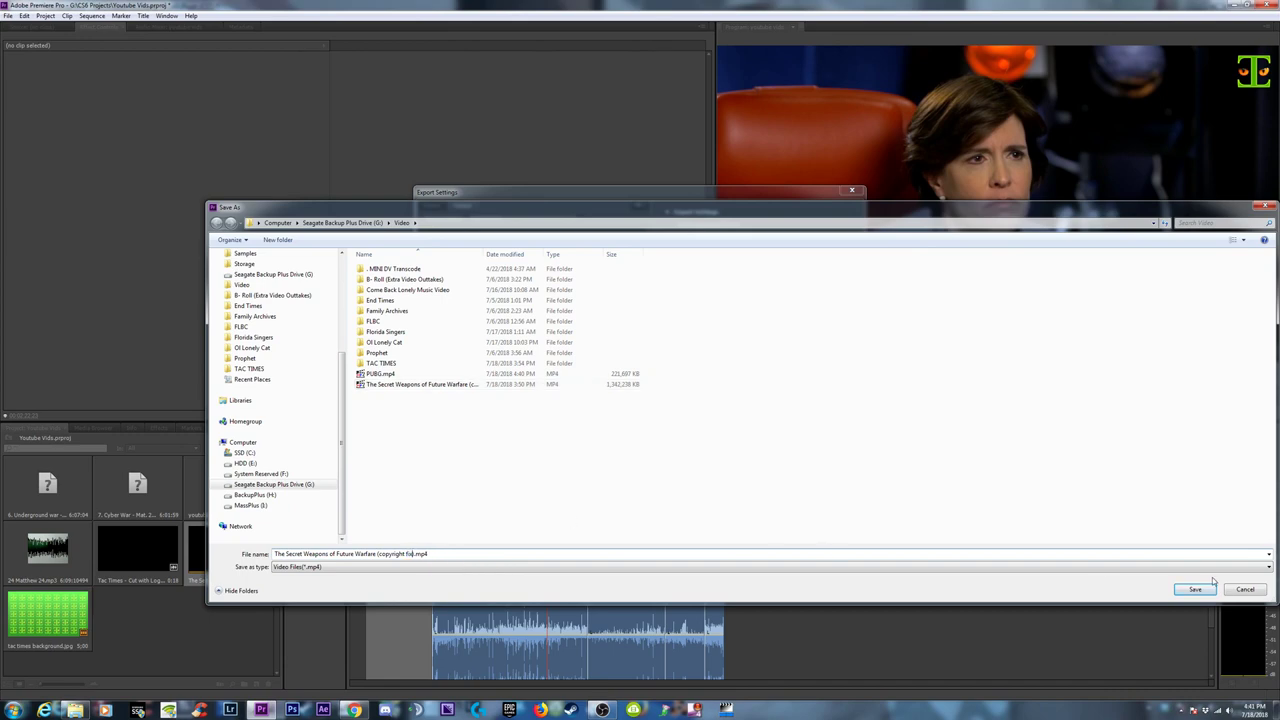
pyautogui.click(1195, 589)
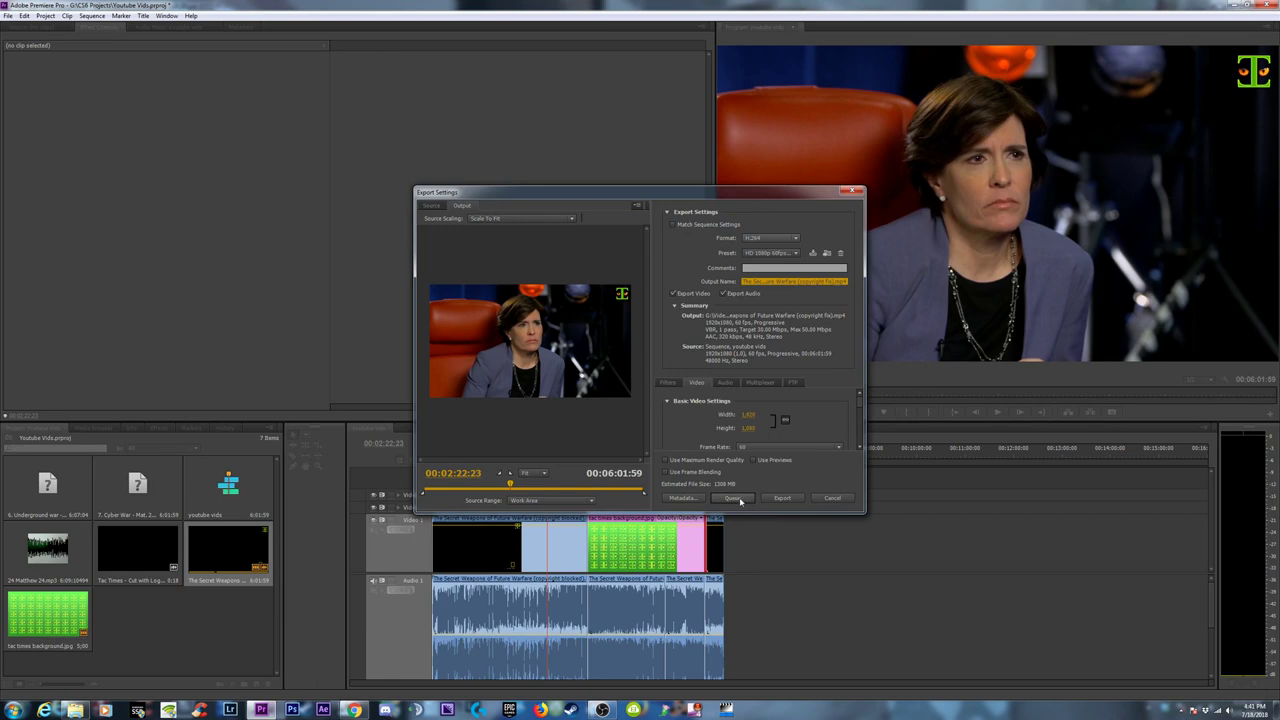
# Send the export to the Adobe Media Encoder queue and start encoding it
pyautogui.click(738, 498)
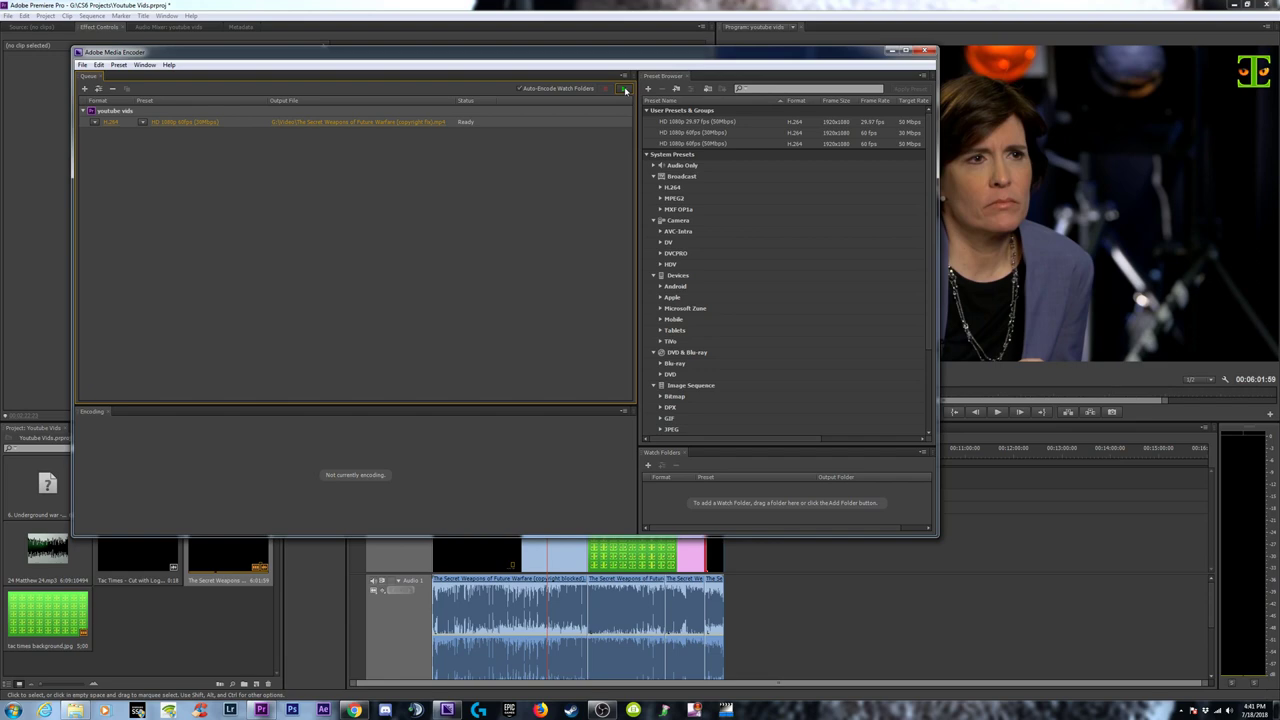
pyautogui.click(625, 90)
pyautogui.moveTo(389, 55); pyautogui.dragTo(523, 52)
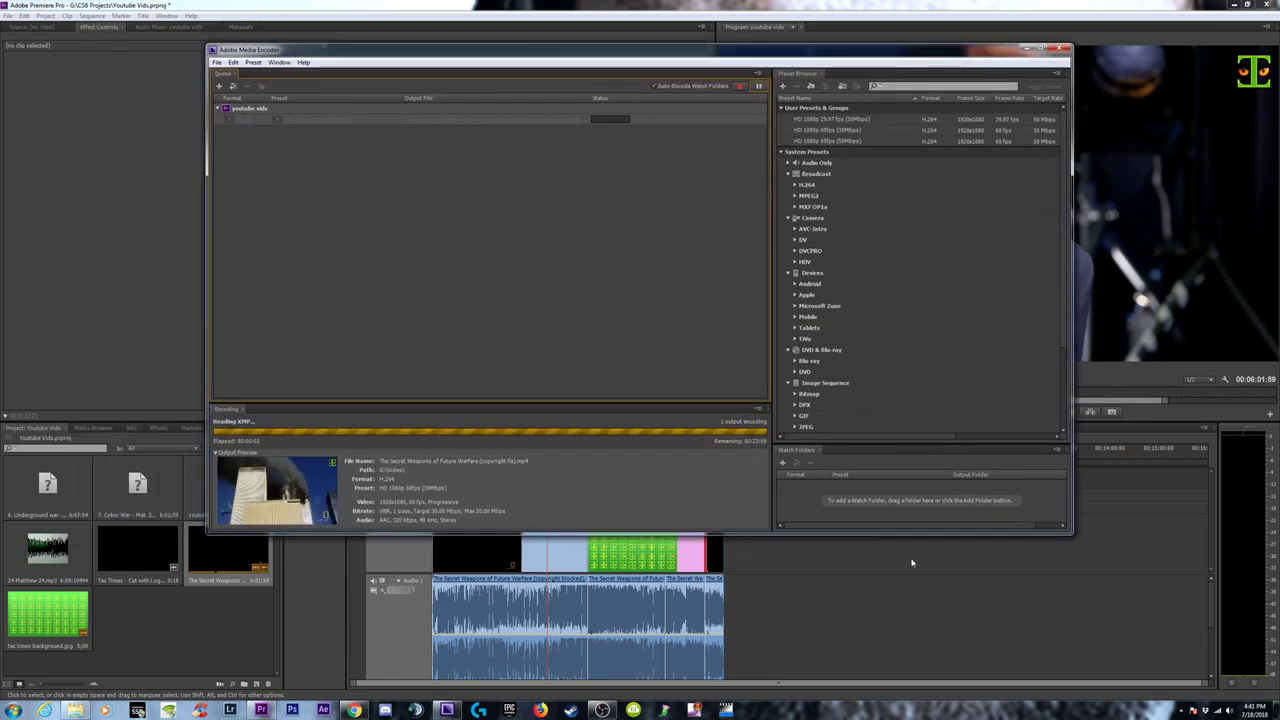
# Return to Premiere Pro and preview the shrunken VICE and National Geographic clips over the background at 00:04:29:17 and 00:04:59:37
pyautogui.click(937, 594)
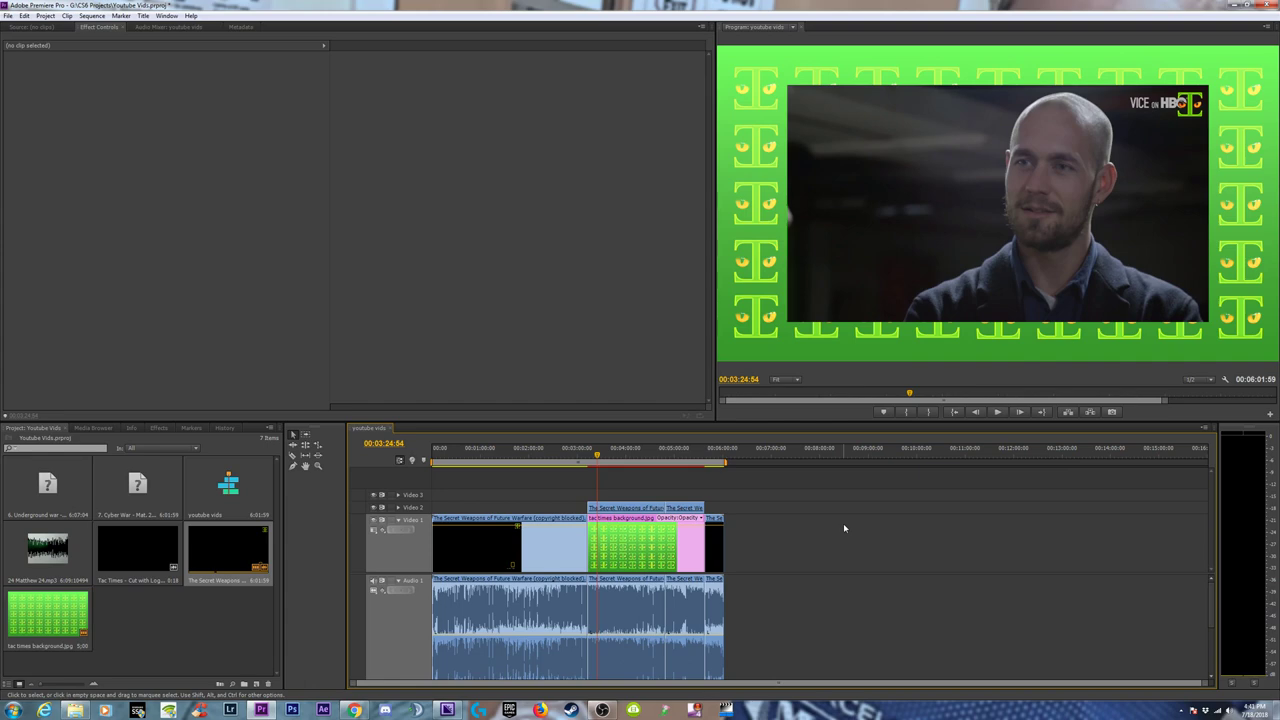
pyautogui.click(621, 454)
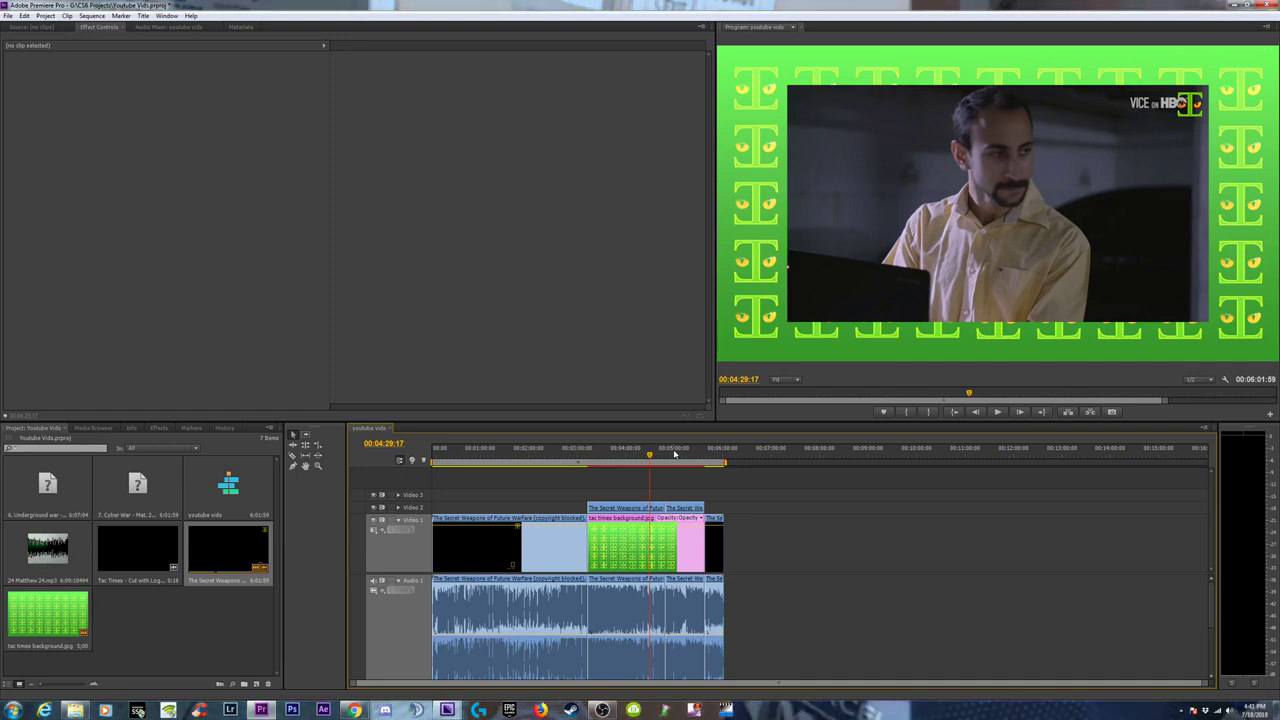
pyautogui.click(674, 454)
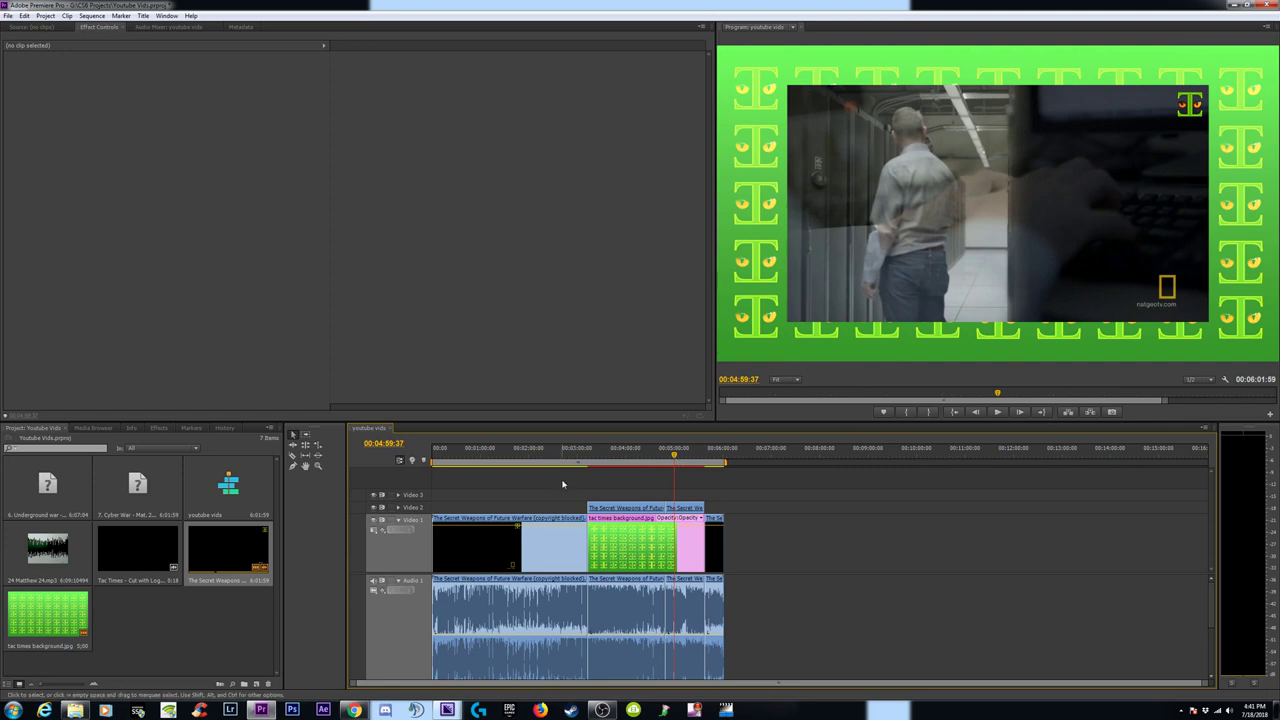
pyautogui.click(517, 523)
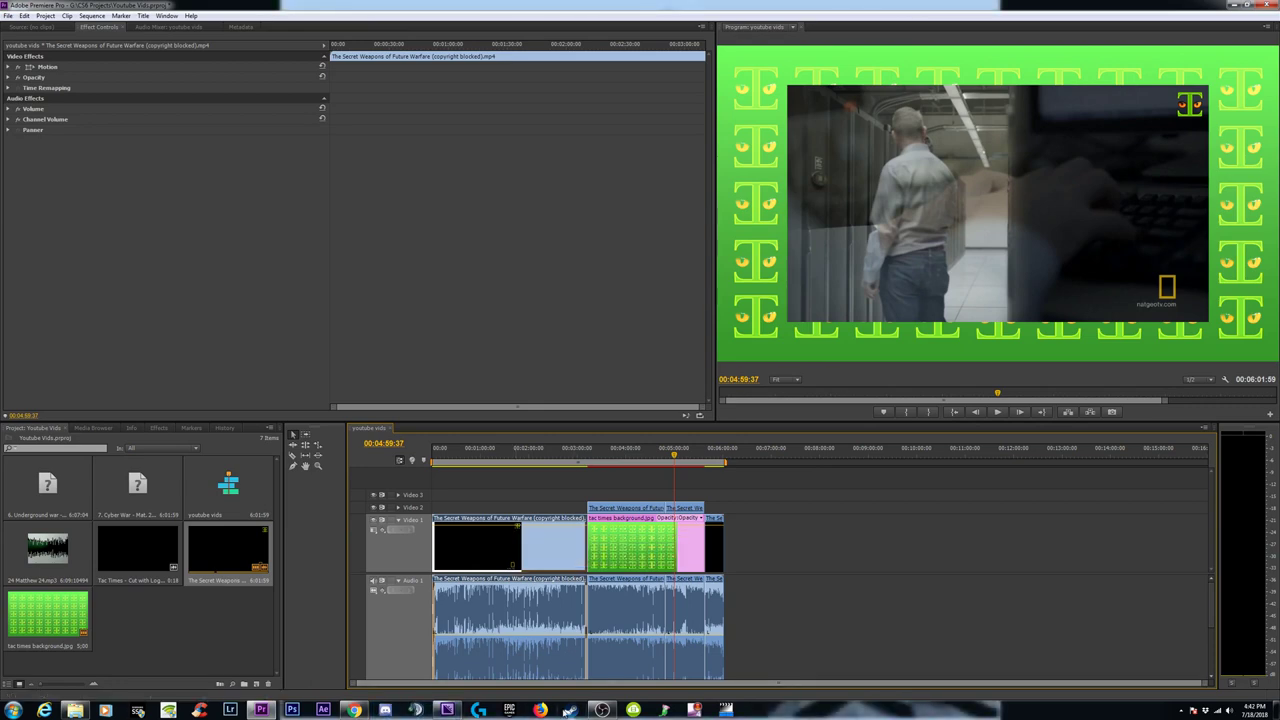
pyautogui.click(602, 712)
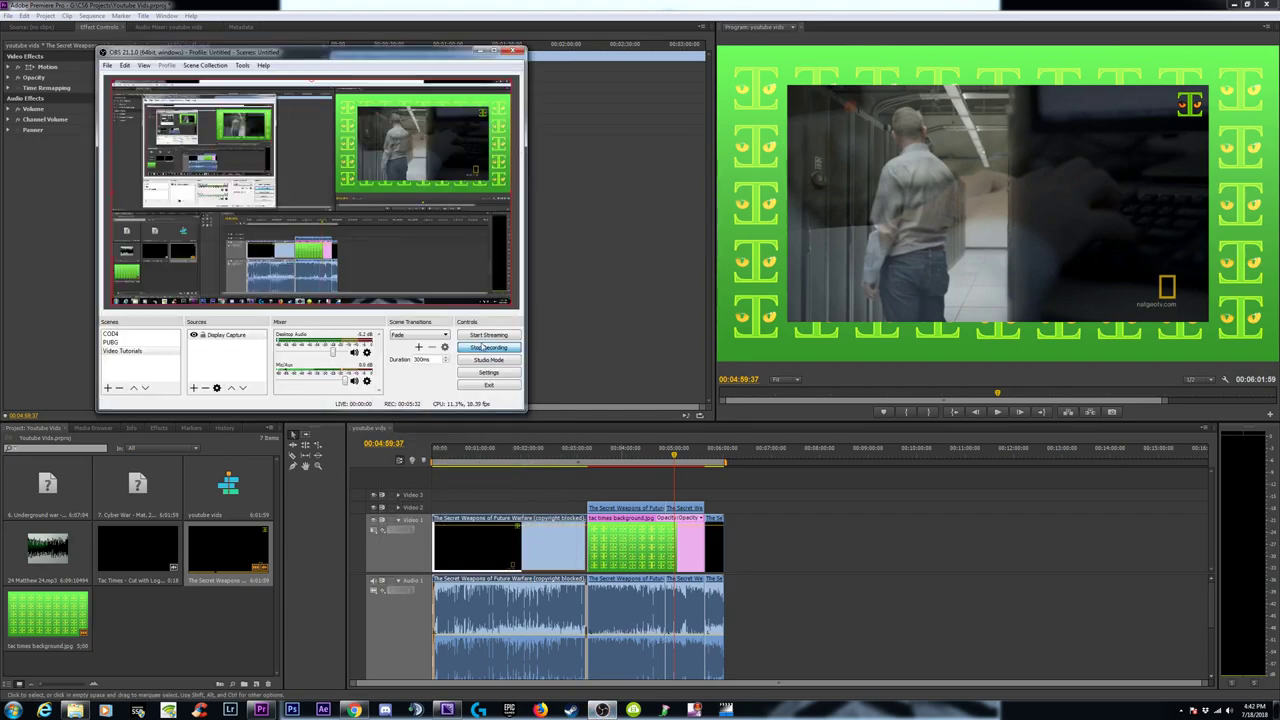